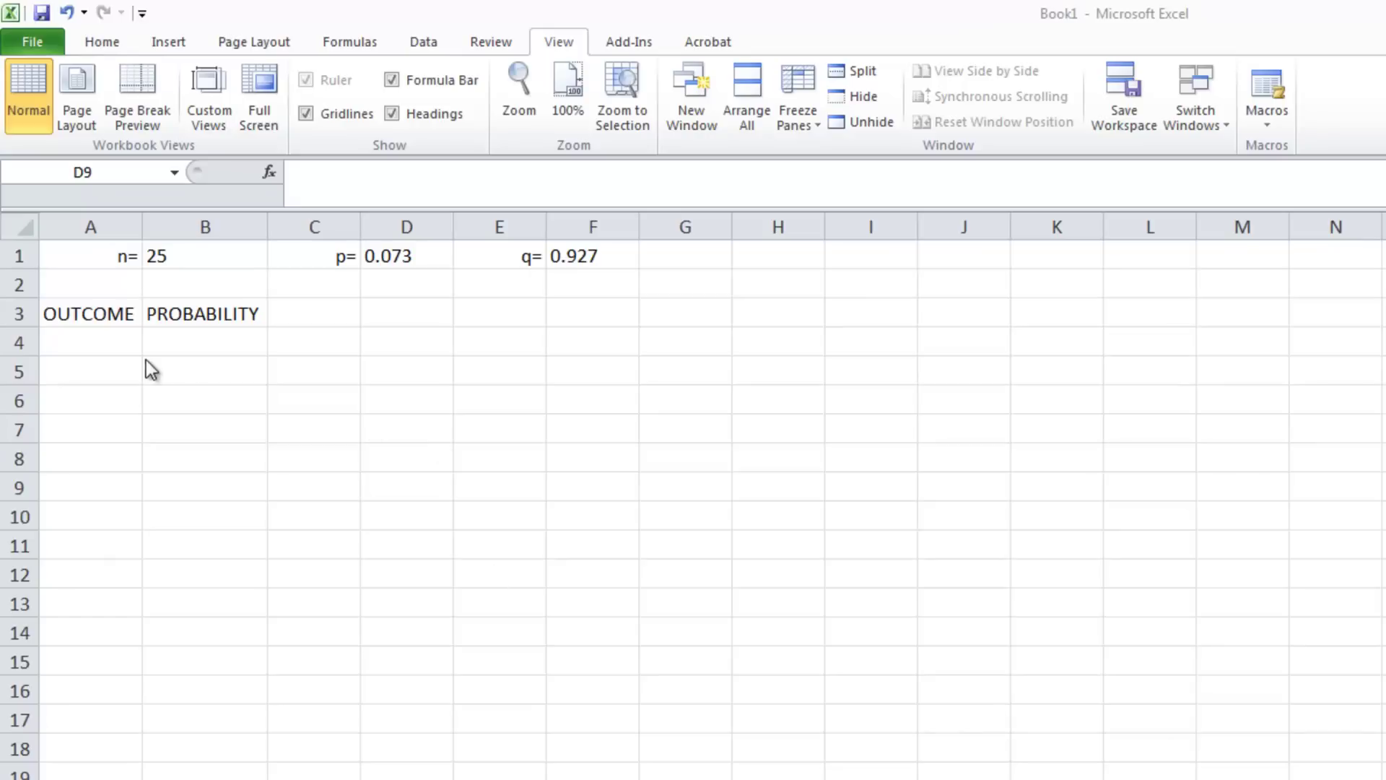
Step: Enter the outcomes 0 and 1 in A4 and A5, and extend the series down to 25 in A29
{"action": "left_click", "coordinate": [112, 345]}
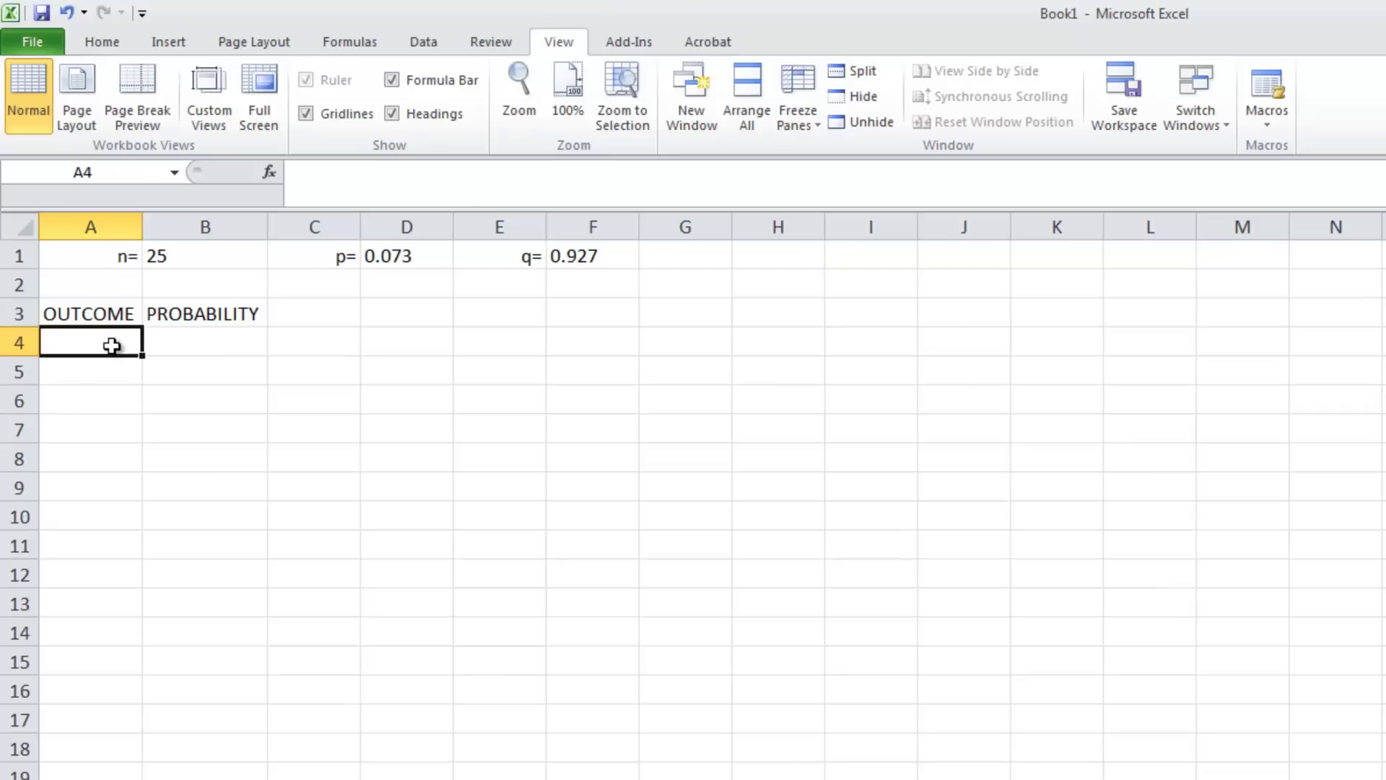
{"action": "type", "text": "0"}
{"action": "key", "text": "Return"}
{"action": "type", "text": "1"}
{"action": "key", "text": "Return"}
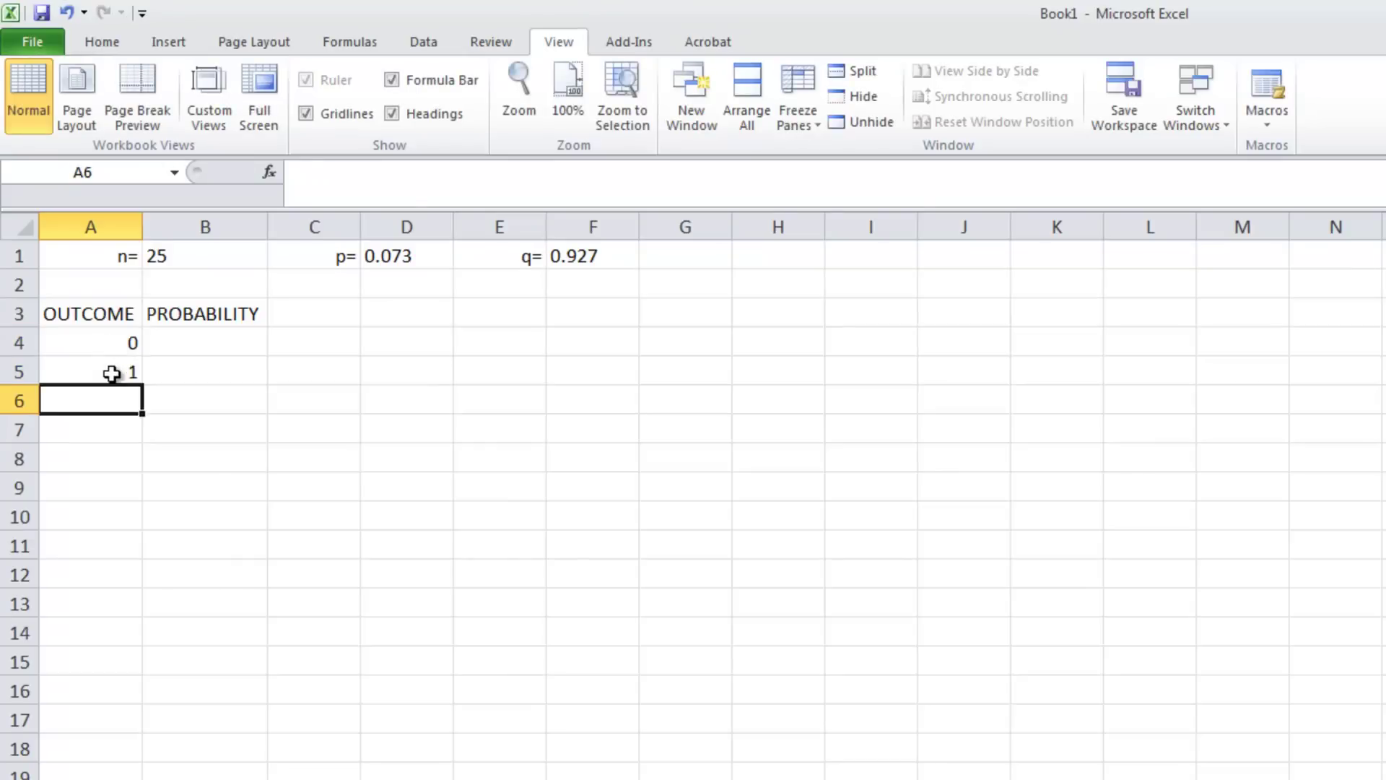
{"action": "left_click", "coordinate": [111, 373]}
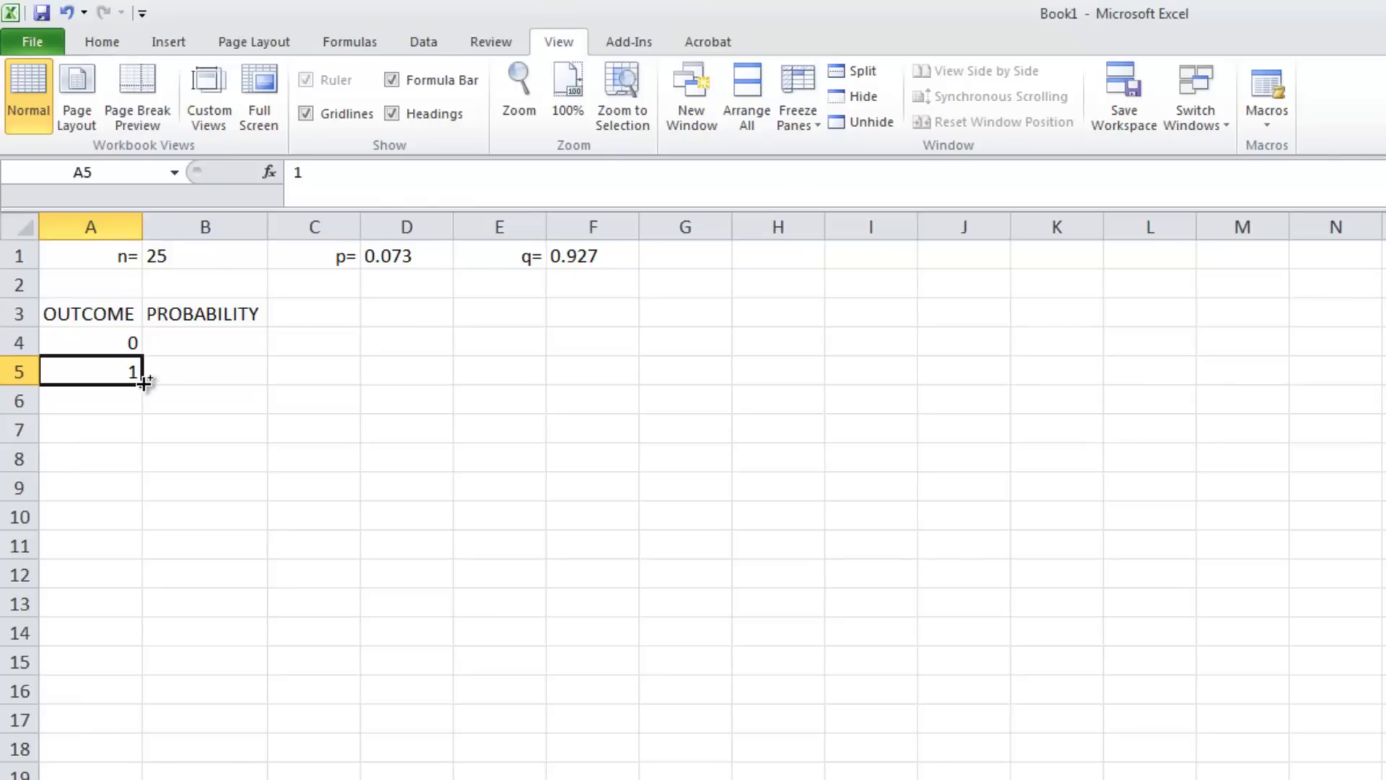
{"action": "left_click_drag", "start_coordinate": [144, 382], "coordinate": [81, 776]}
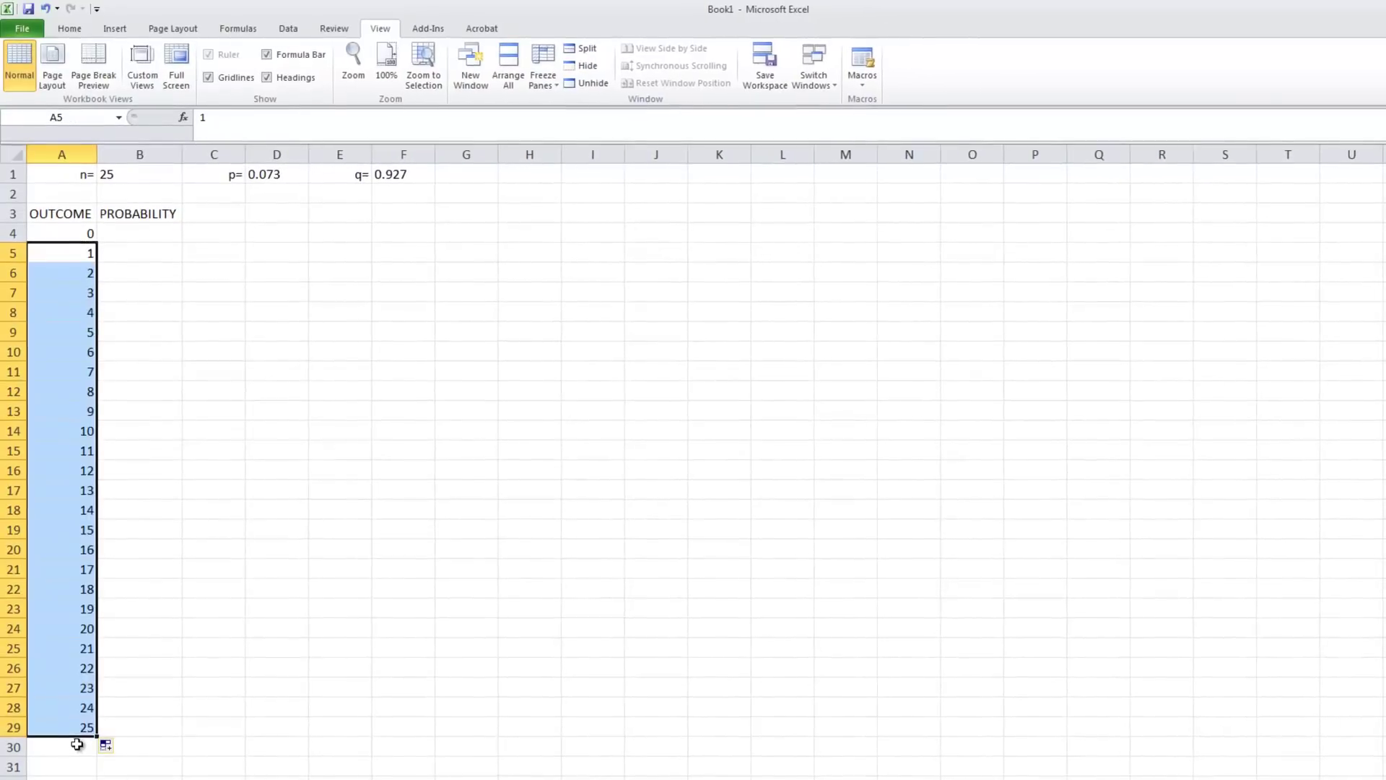
{"action": "left_click", "coordinate": [243, 674]}
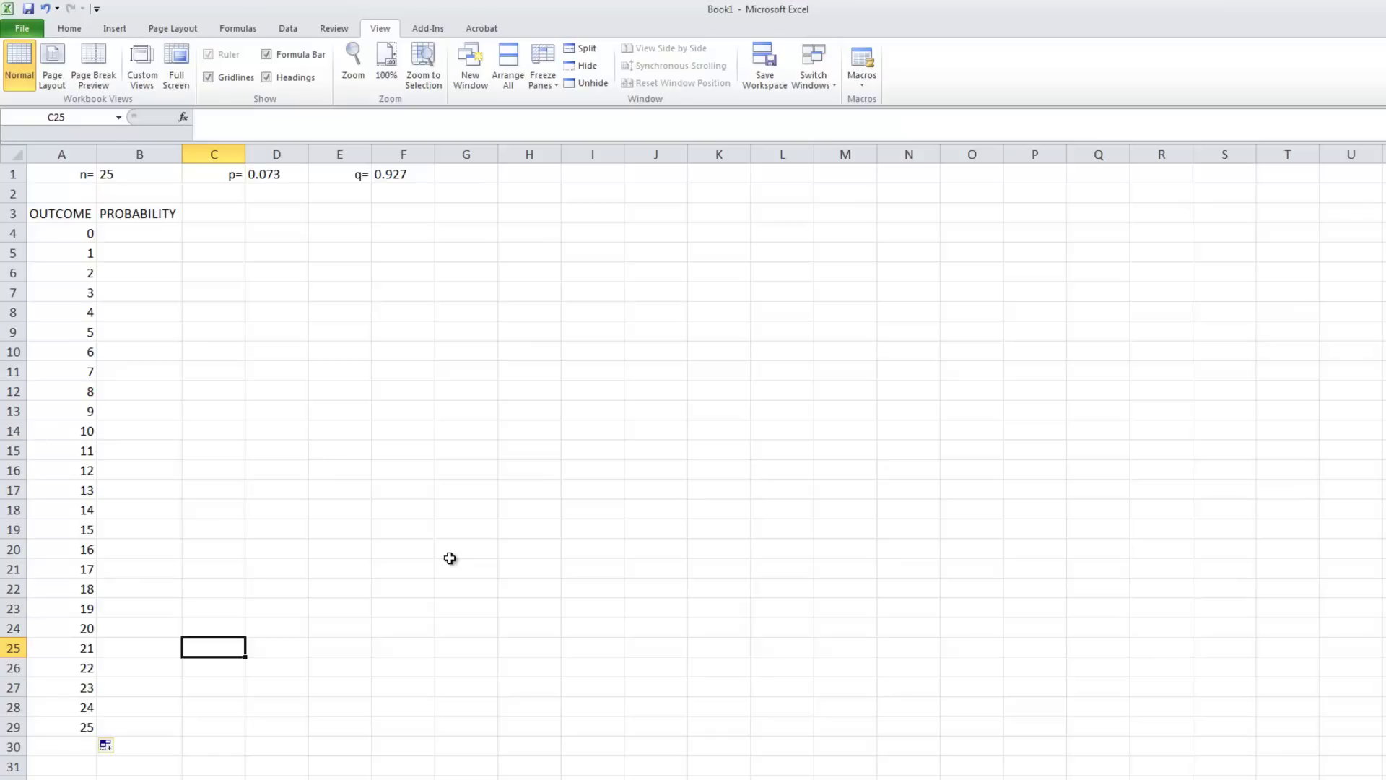
Step: Search for a binomial function for cell B4 and insert BINOM.DIST
{"action": "left_click", "coordinate": [140, 235]}
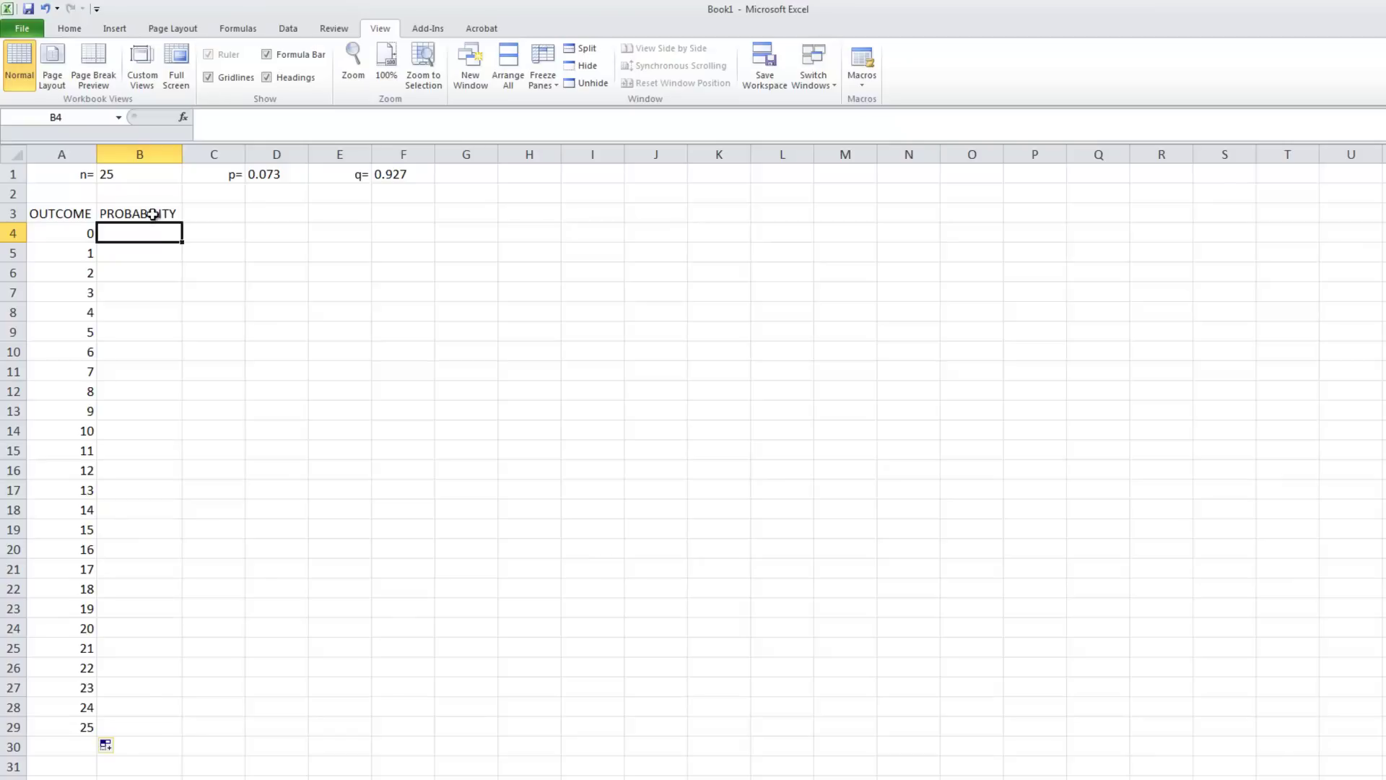
{"action": "left_click", "coordinate": [183, 120]}
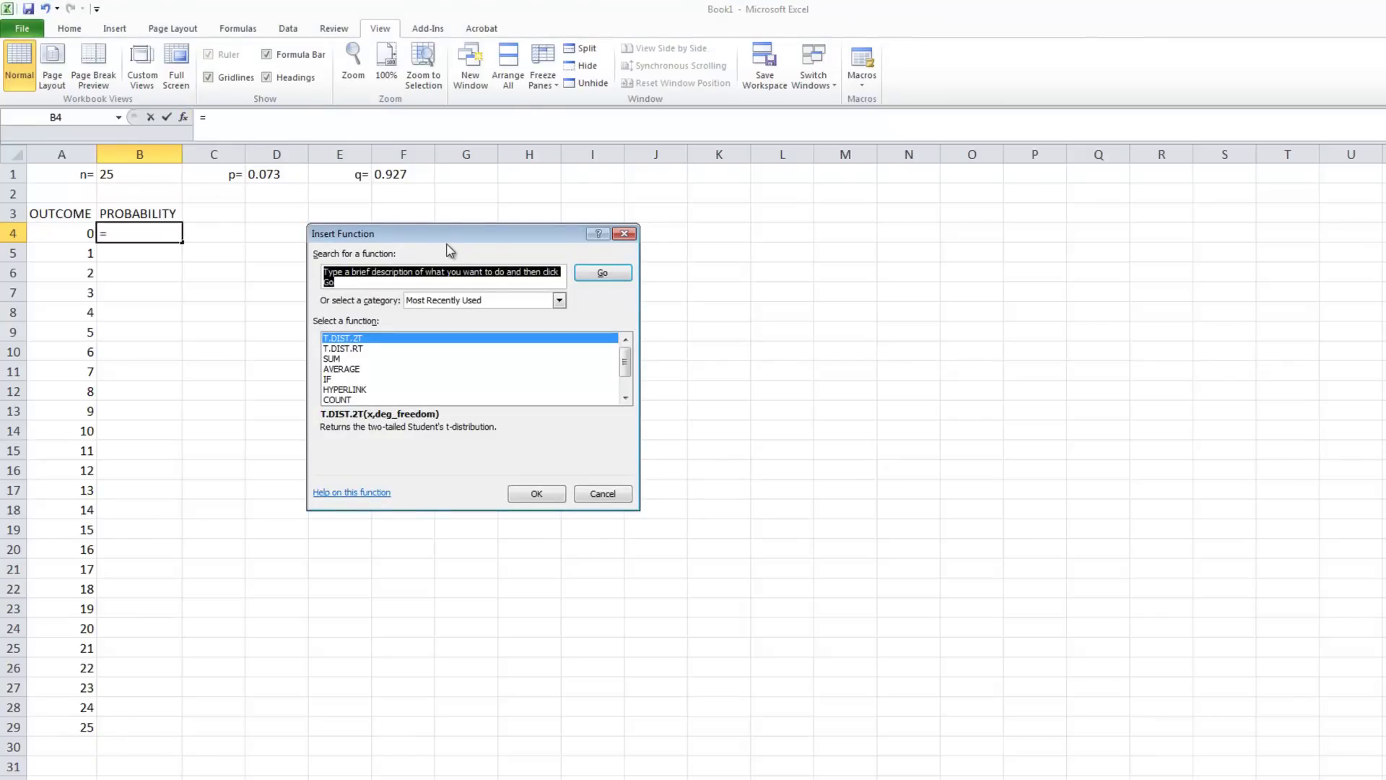
{"action": "type", "text": "binom"}
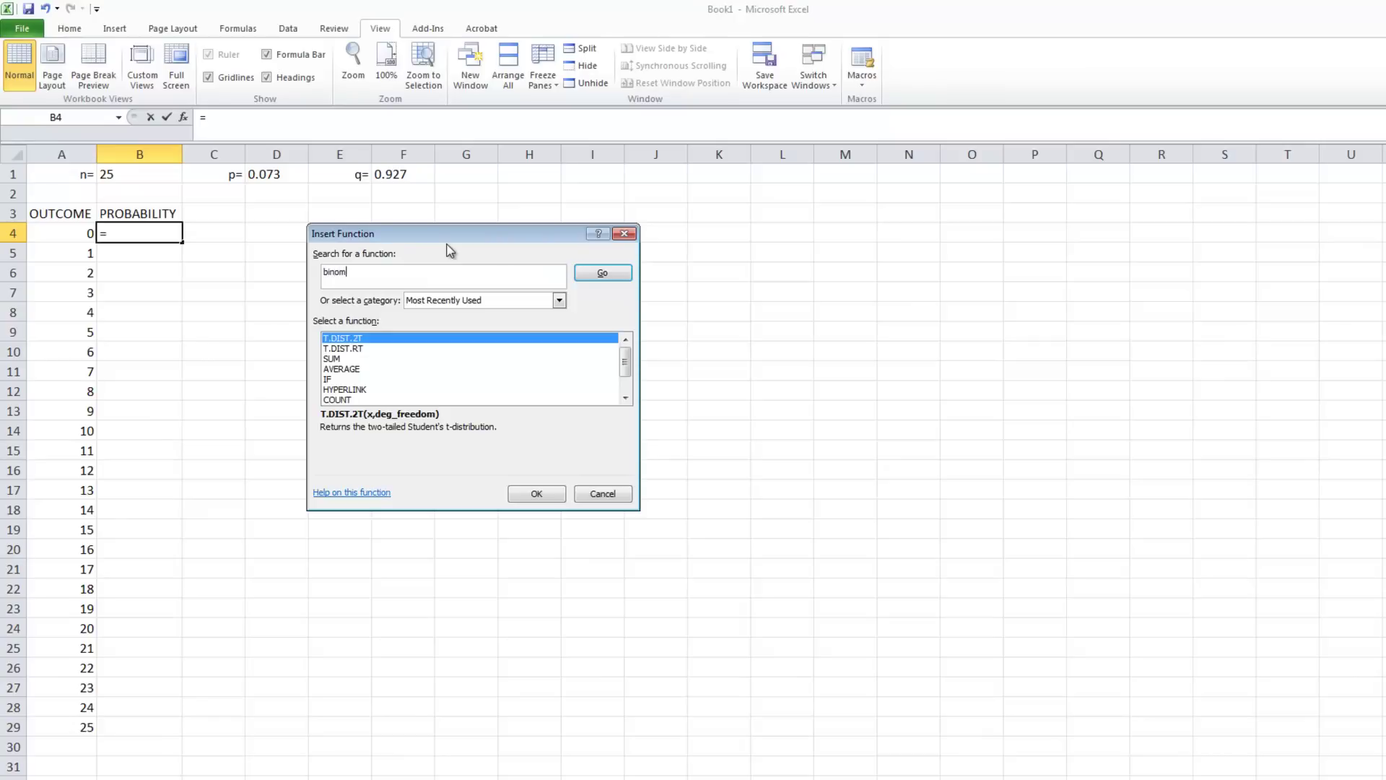
{"action": "type", "text": "ial"}
{"action": "left_click", "coordinate": [599, 278]}
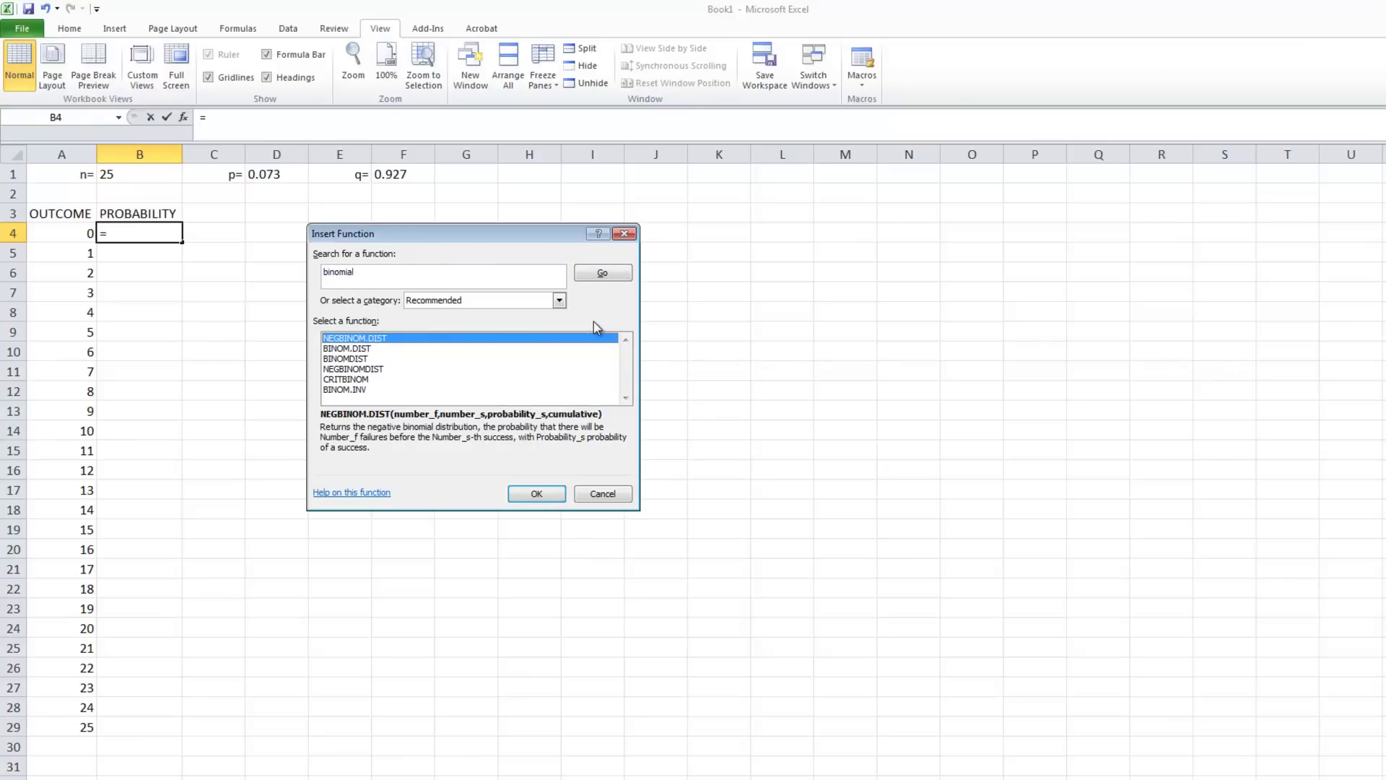
{"action": "left_click", "coordinate": [376, 349]}
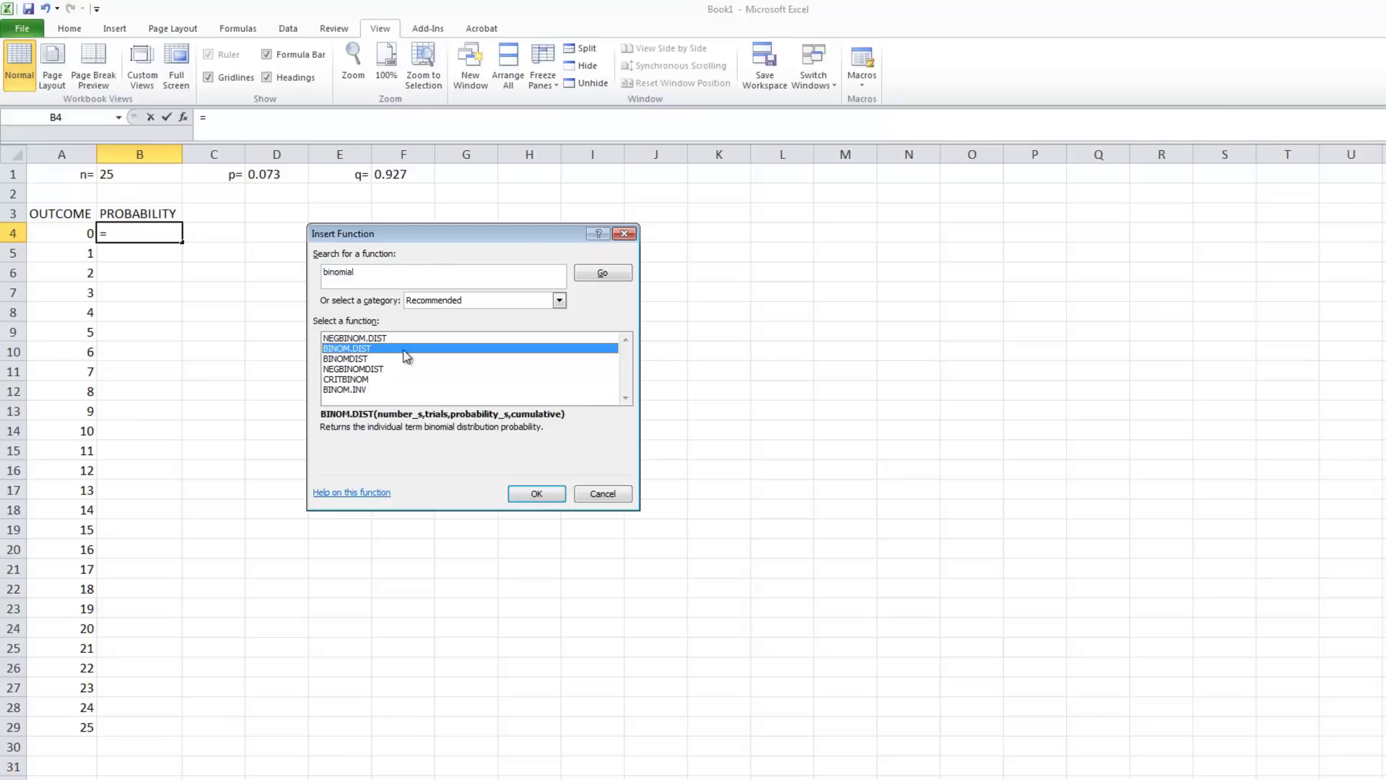
{"action": "left_click", "coordinate": [538, 496]}
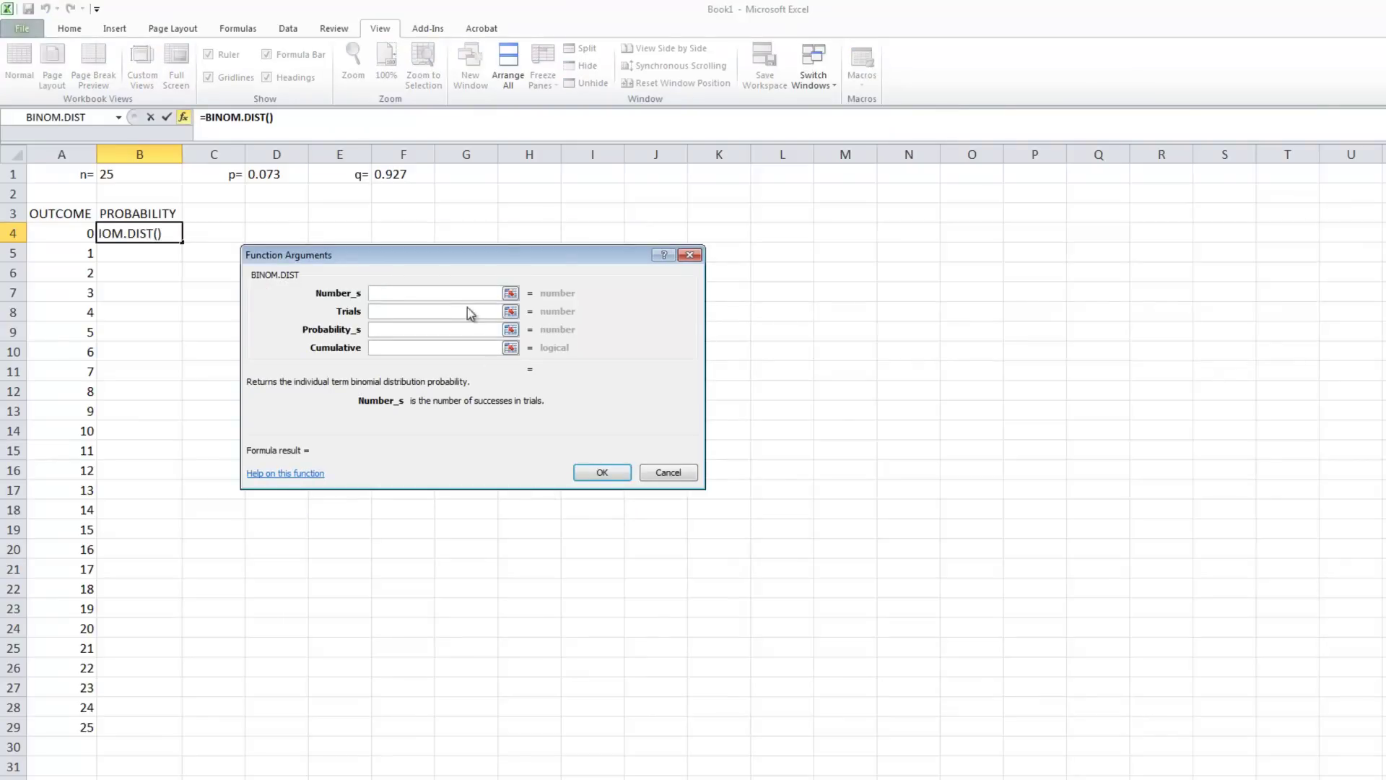
Step: Set the function's Trials argument to the absolute reference $B$1 and Probability_s to $D$1
{"action": "left_click_drag", "start_coordinate": [420, 252], "coordinate": [418, 260]}
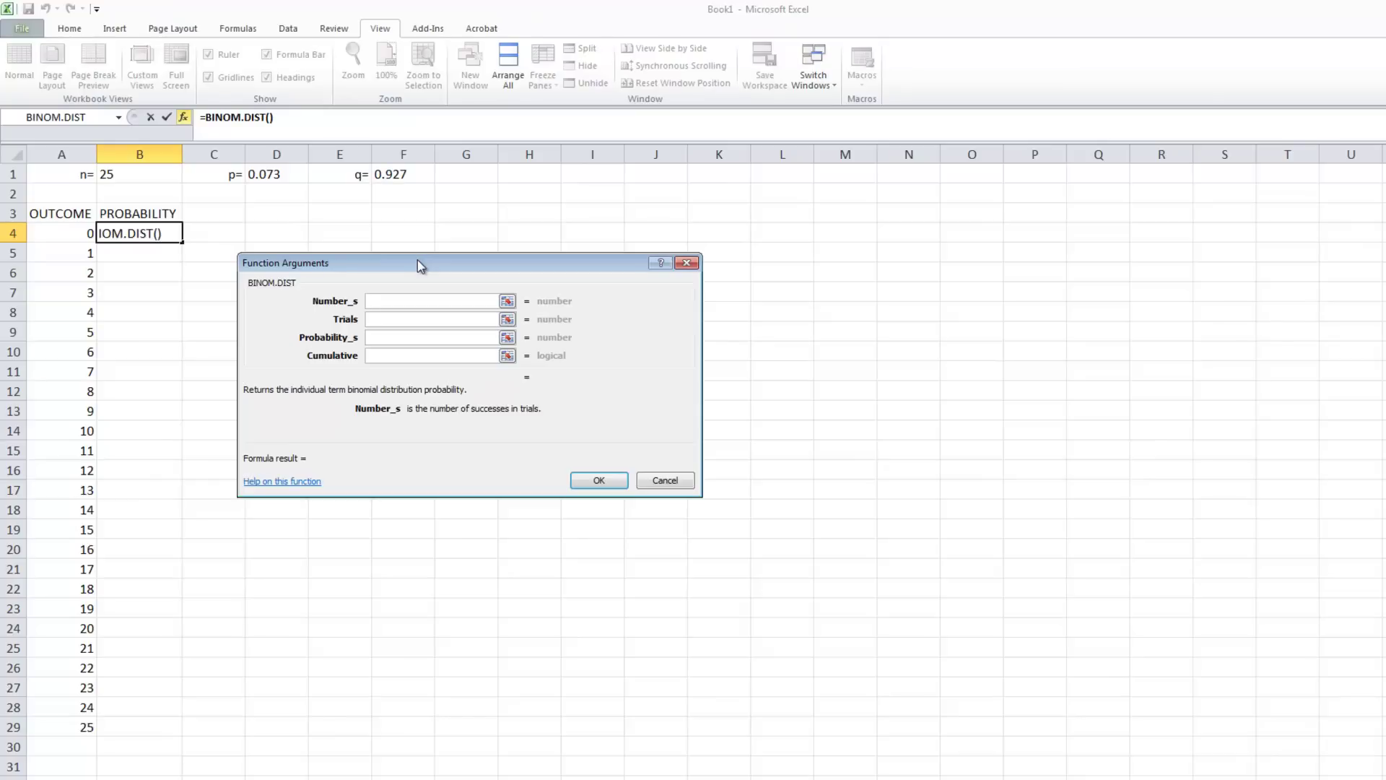
{"action": "left_click", "coordinate": [405, 319]}
{"action": "left_click", "coordinate": [127, 174]}
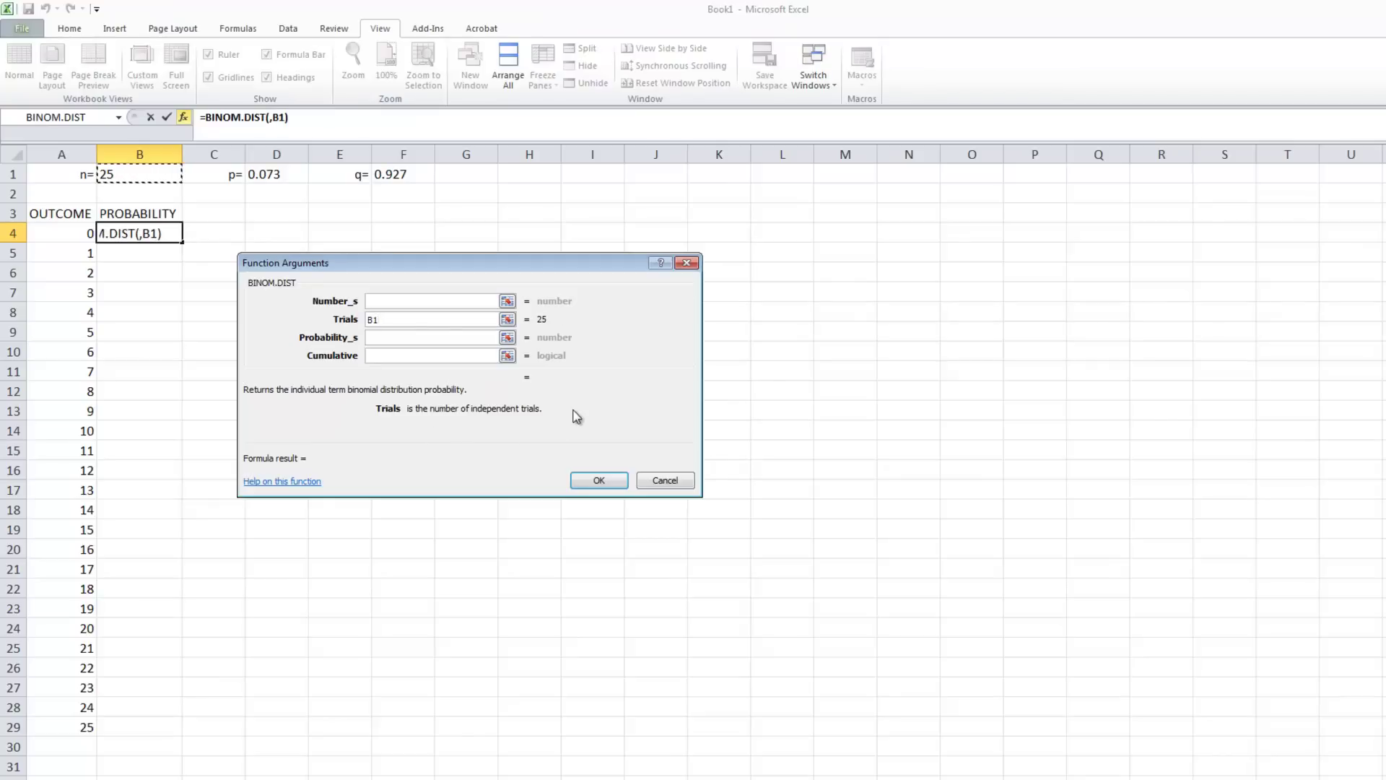
{"action": "key", "text": "F4"}
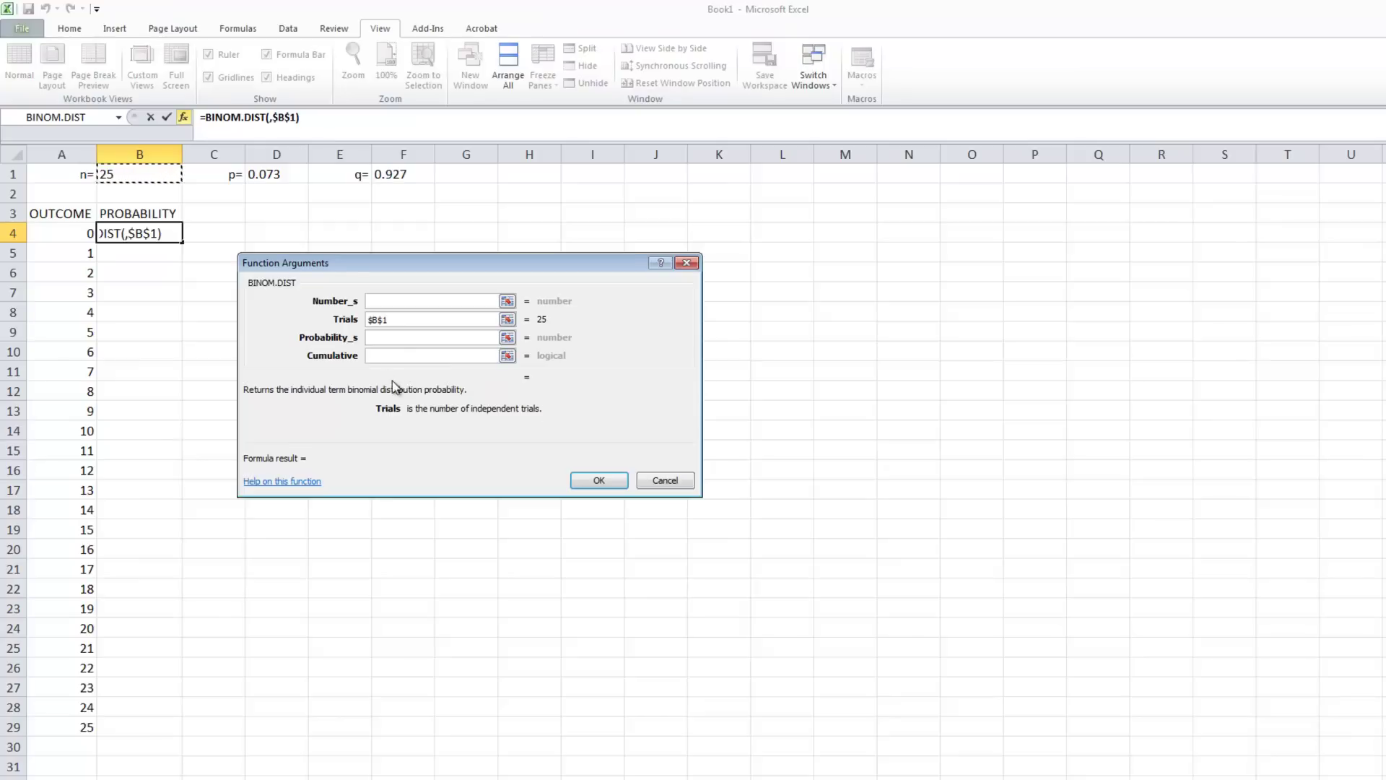
{"action": "left_click", "coordinate": [391, 339]}
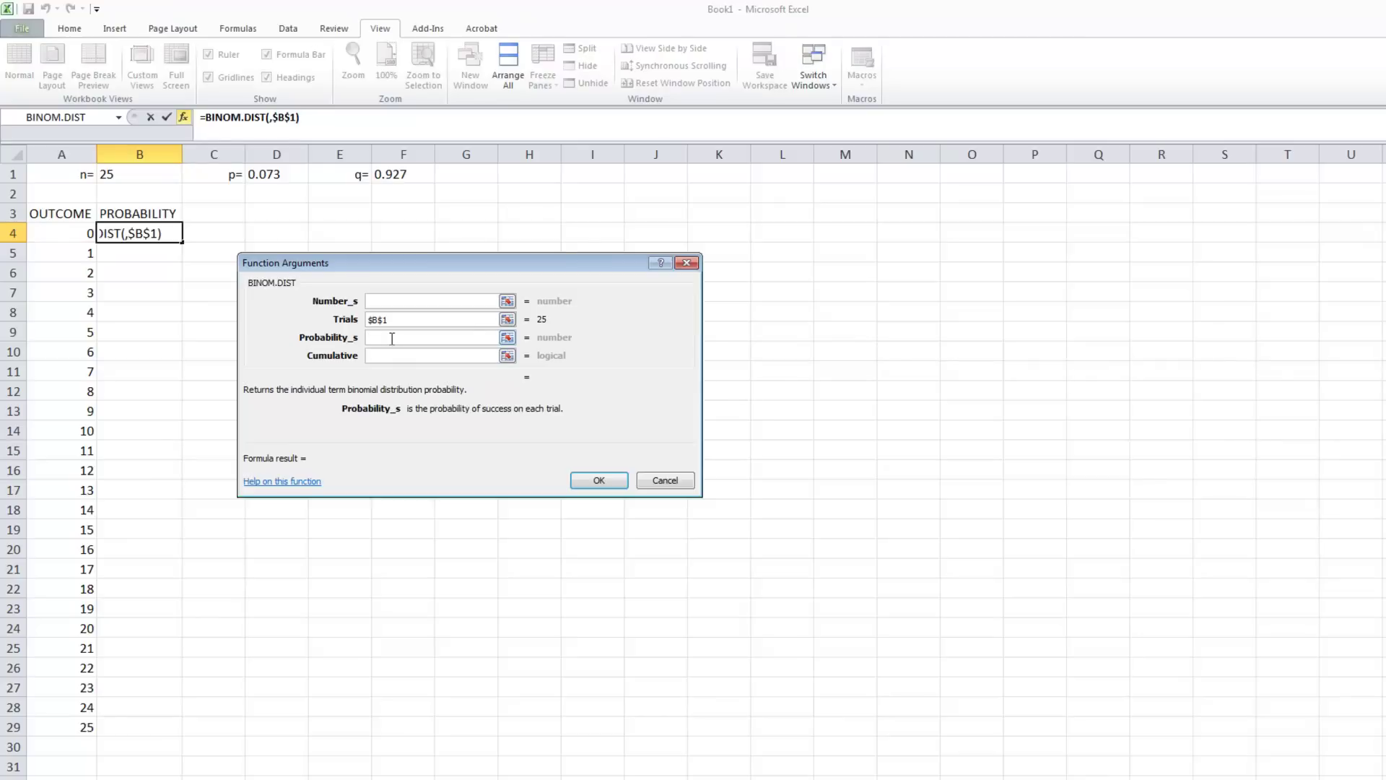
{"action": "left_click", "coordinate": [272, 176]}
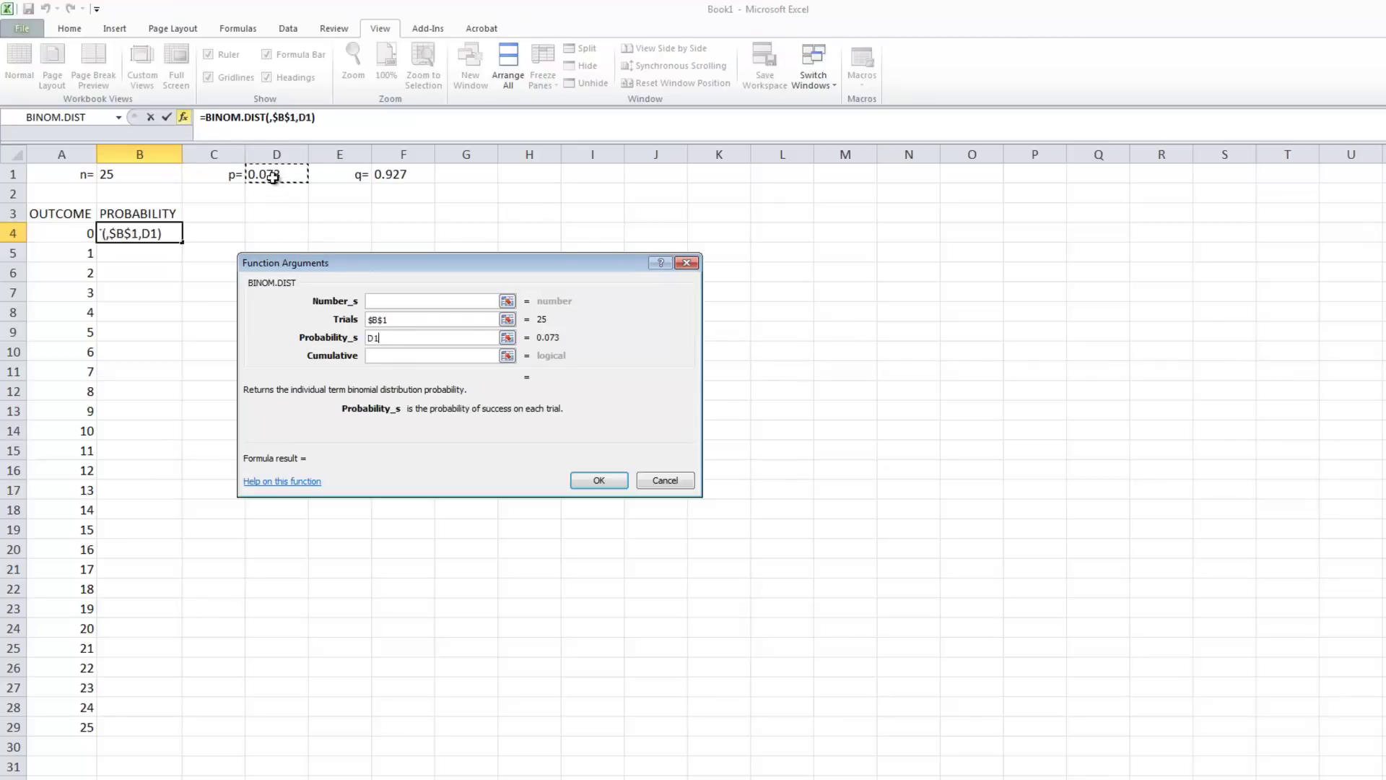
{"action": "key", "text": "F4"}
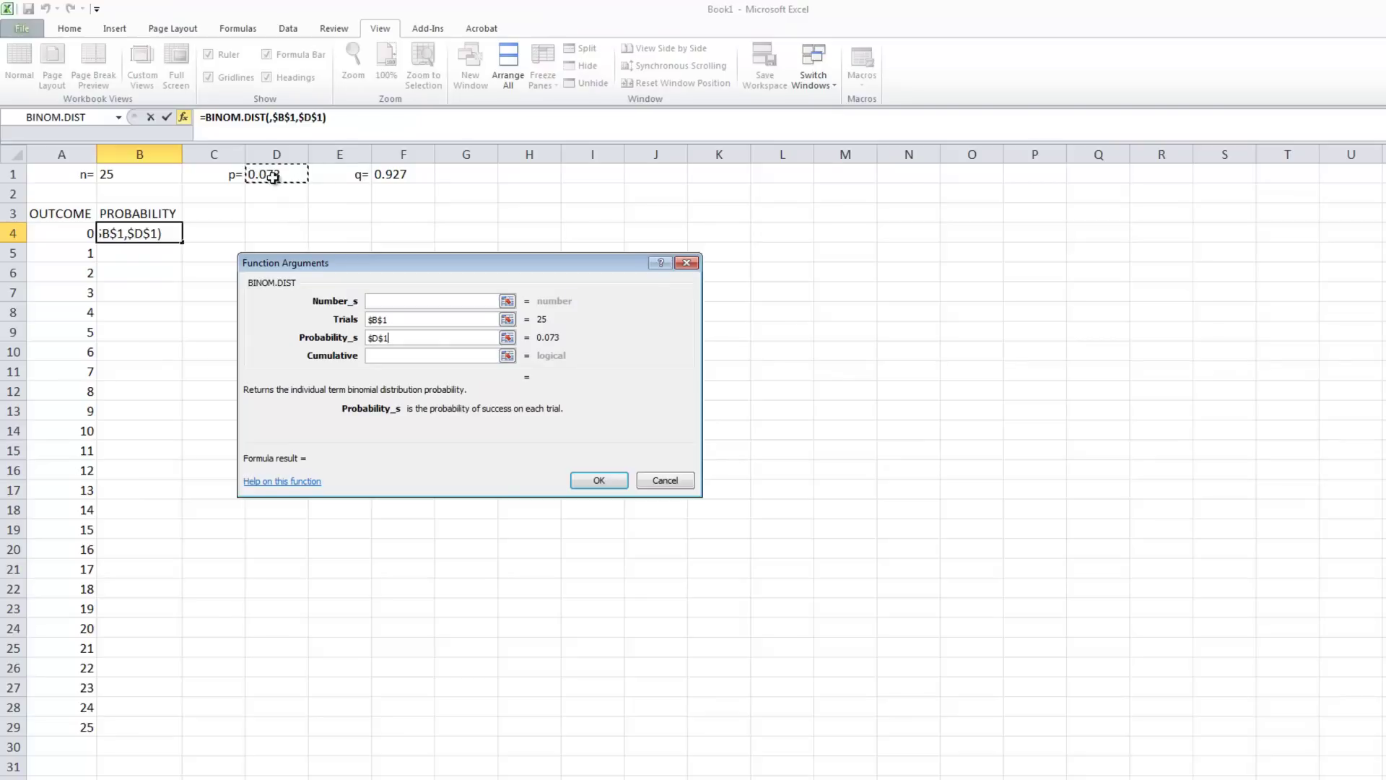
Step: Complete the function with A4 as Number_s and FALSE as Cumulative, and fill the formula down from B4 to B29
{"action": "left_click", "coordinate": [392, 303]}
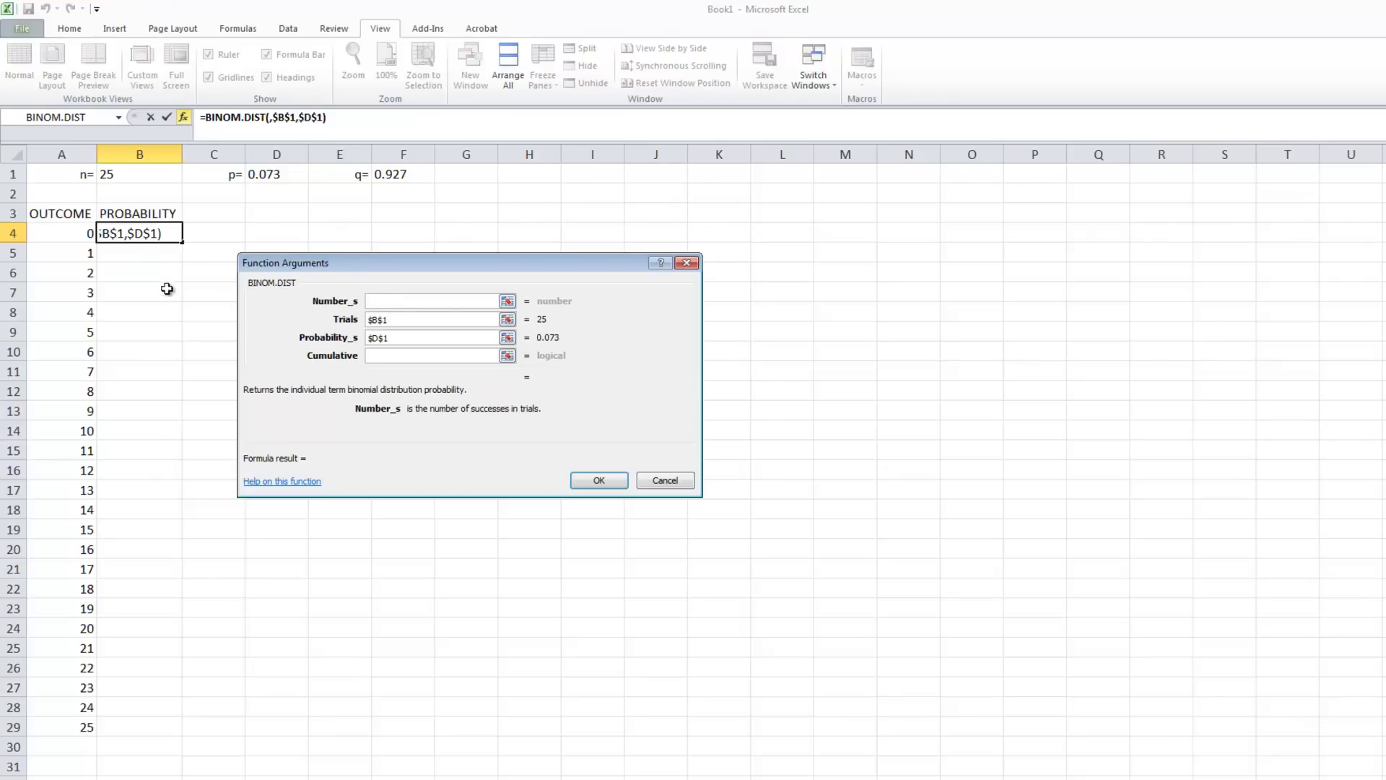
{"action": "left_click", "coordinate": [63, 236]}
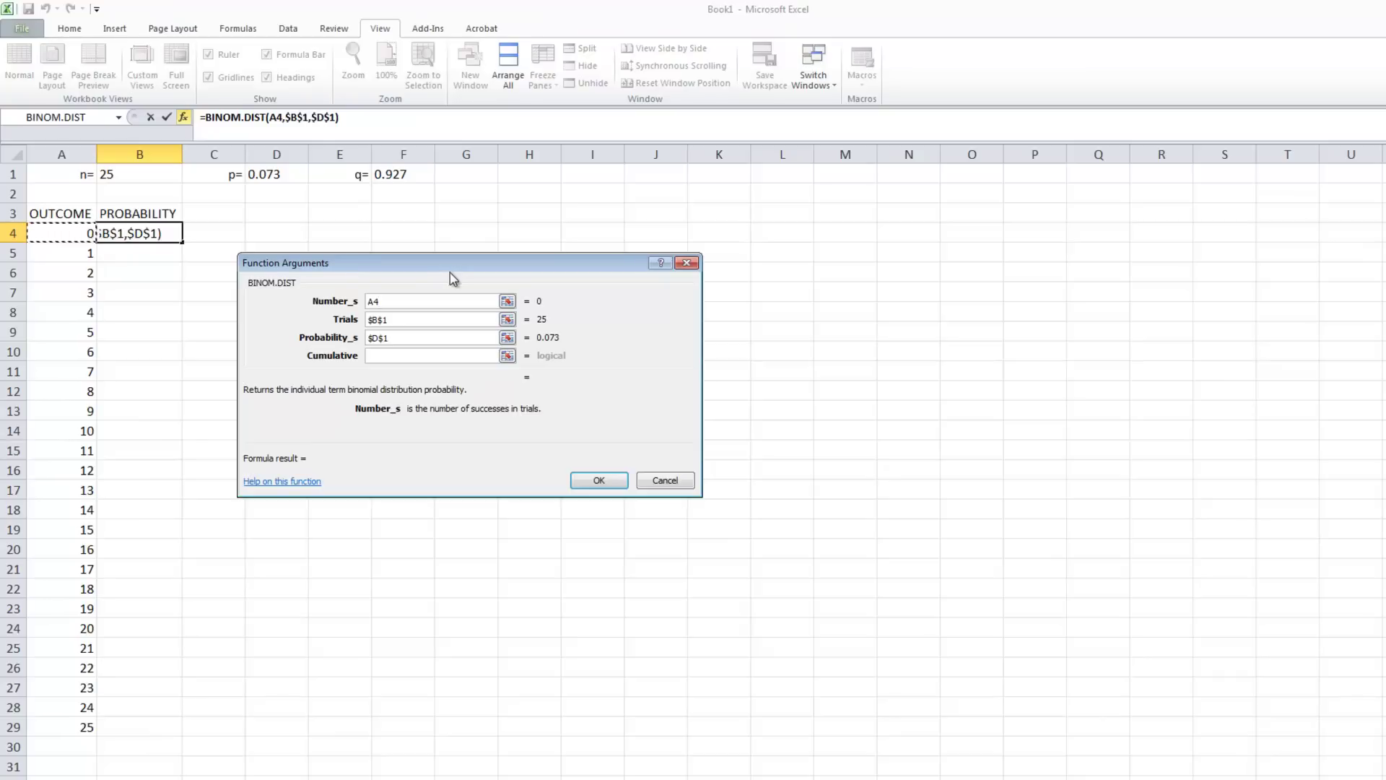
{"action": "left_click", "coordinate": [424, 356]}
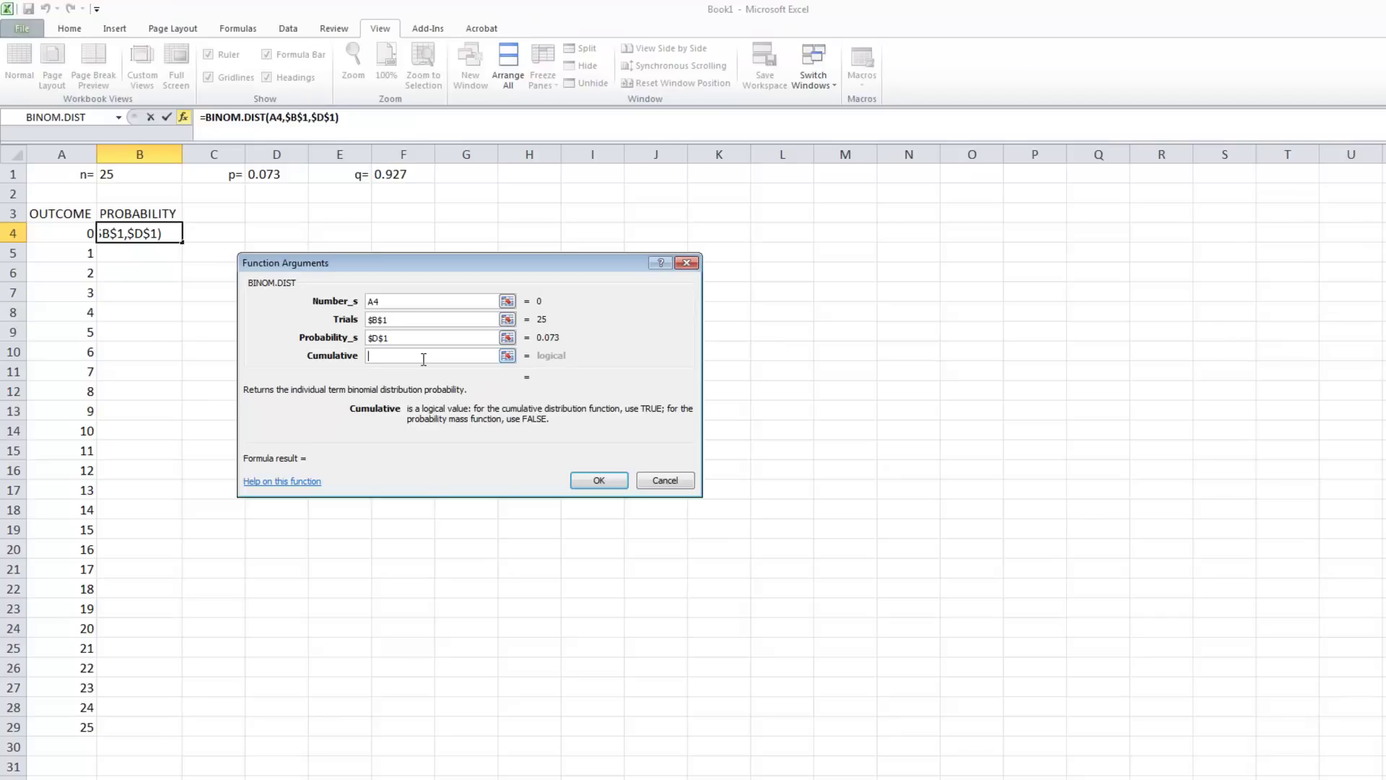
{"action": "type", "text": "FALSE"}
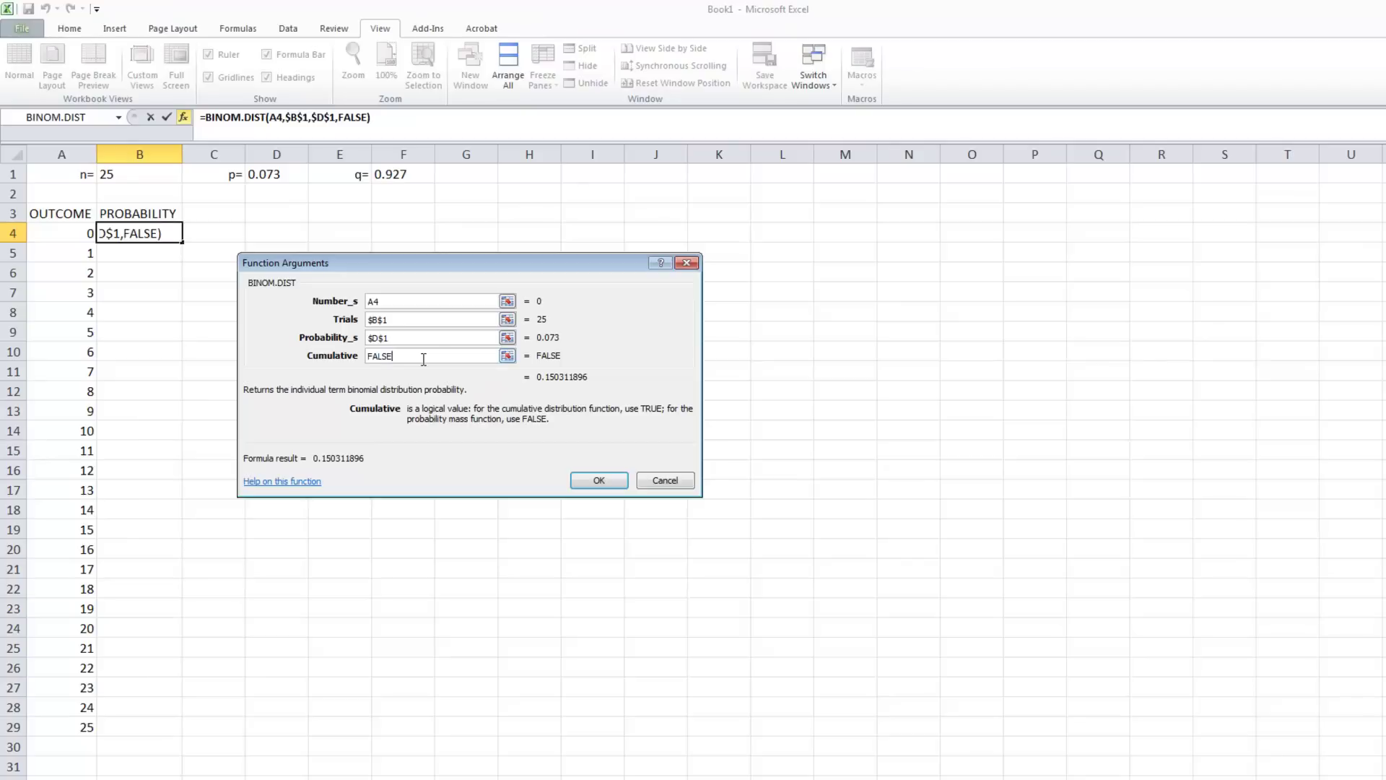
{"action": "left_click", "coordinate": [607, 480]}
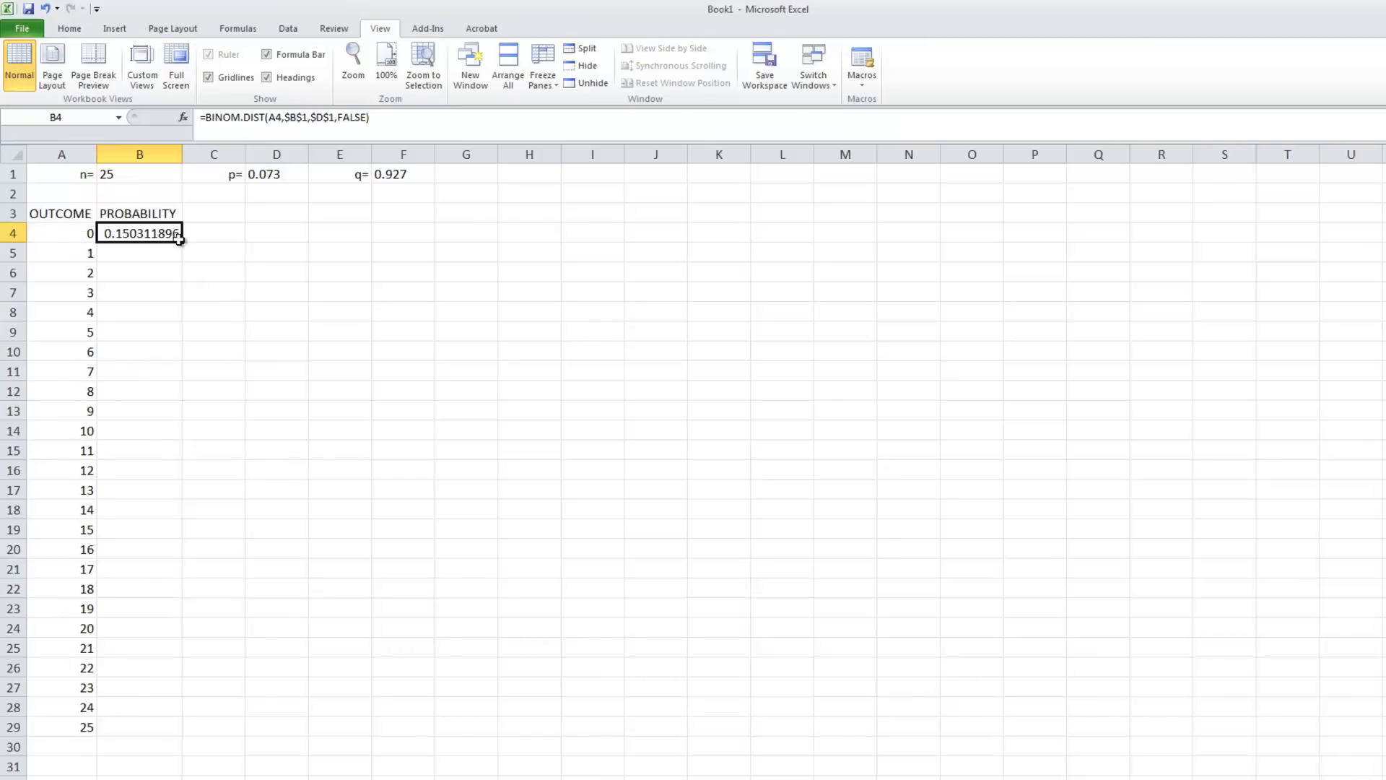
{"action": "left_click_drag", "start_coordinate": [180, 243], "coordinate": [158, 735]}
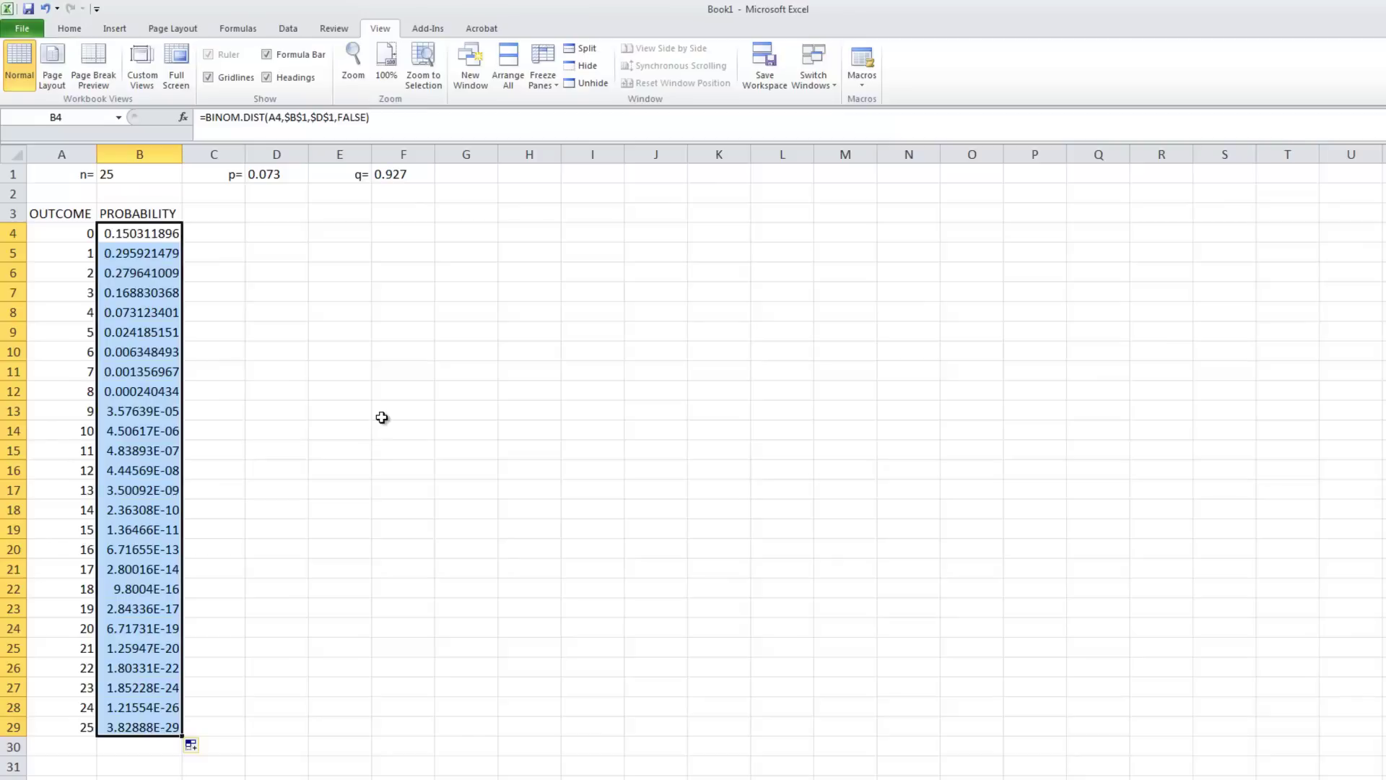
{"action": "left_click", "coordinate": [107, 331]}
Step: Insert a markers-only scatter chart from the outcome and probability table in A3:B29
{"action": "left_click", "coordinate": [93, 220]}
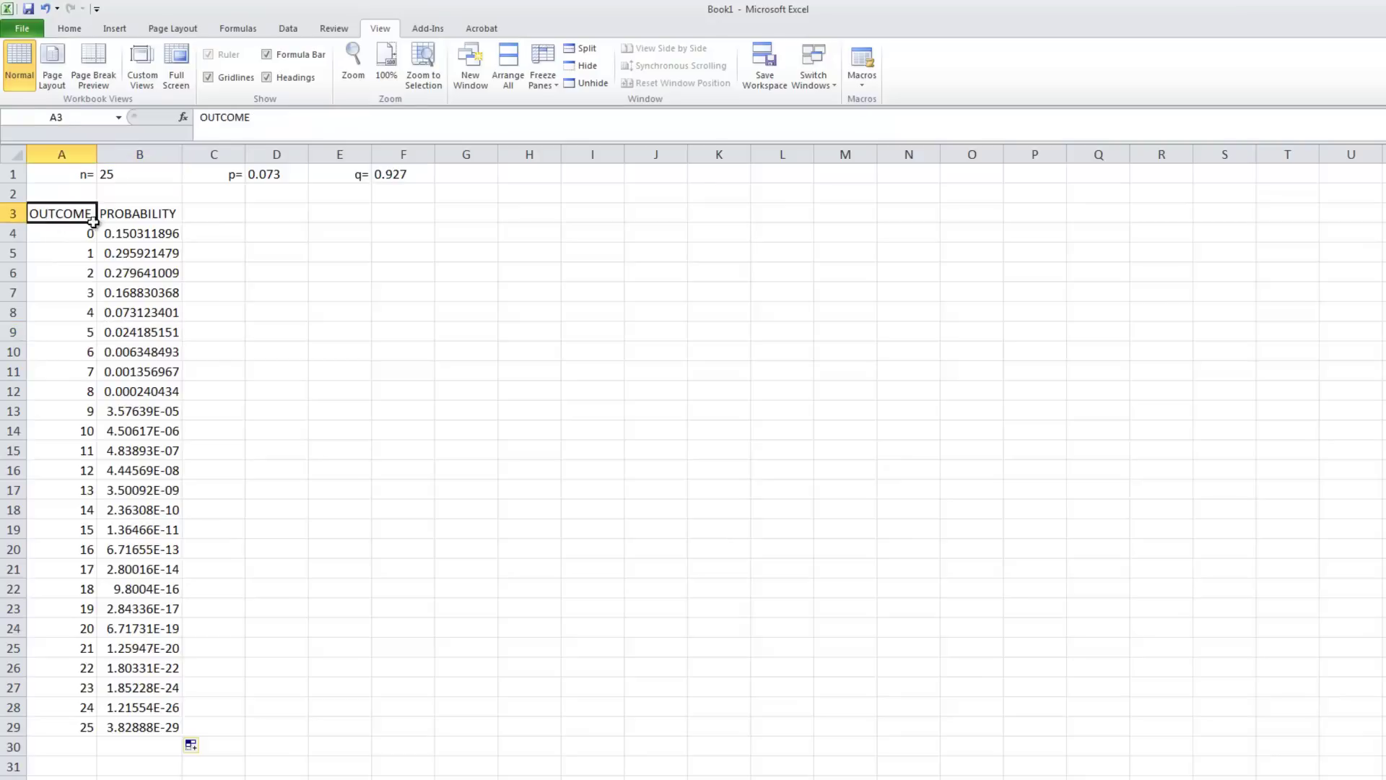
{"action": "left_click_drag", "start_coordinate": [93, 220], "coordinate": [99, 718]}
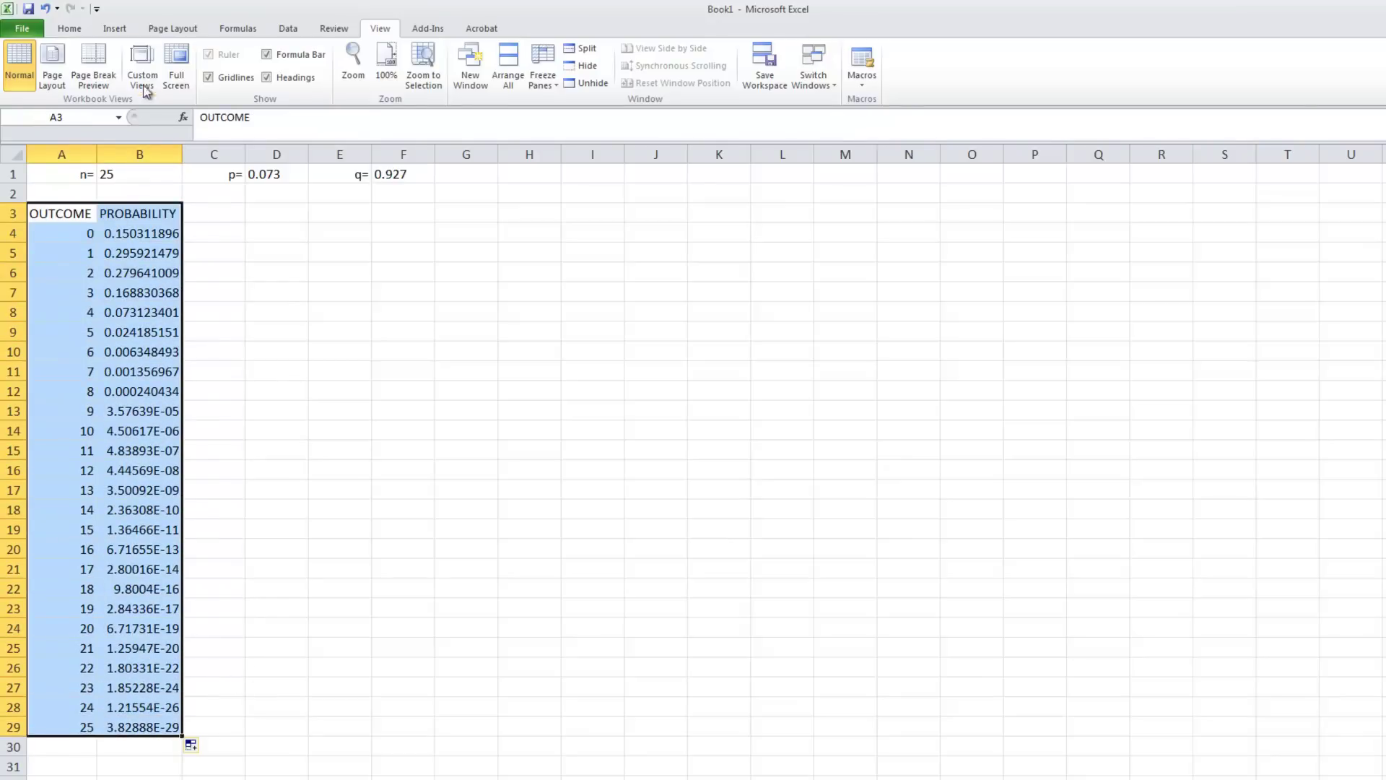
{"action": "left_click", "coordinate": [115, 30]}
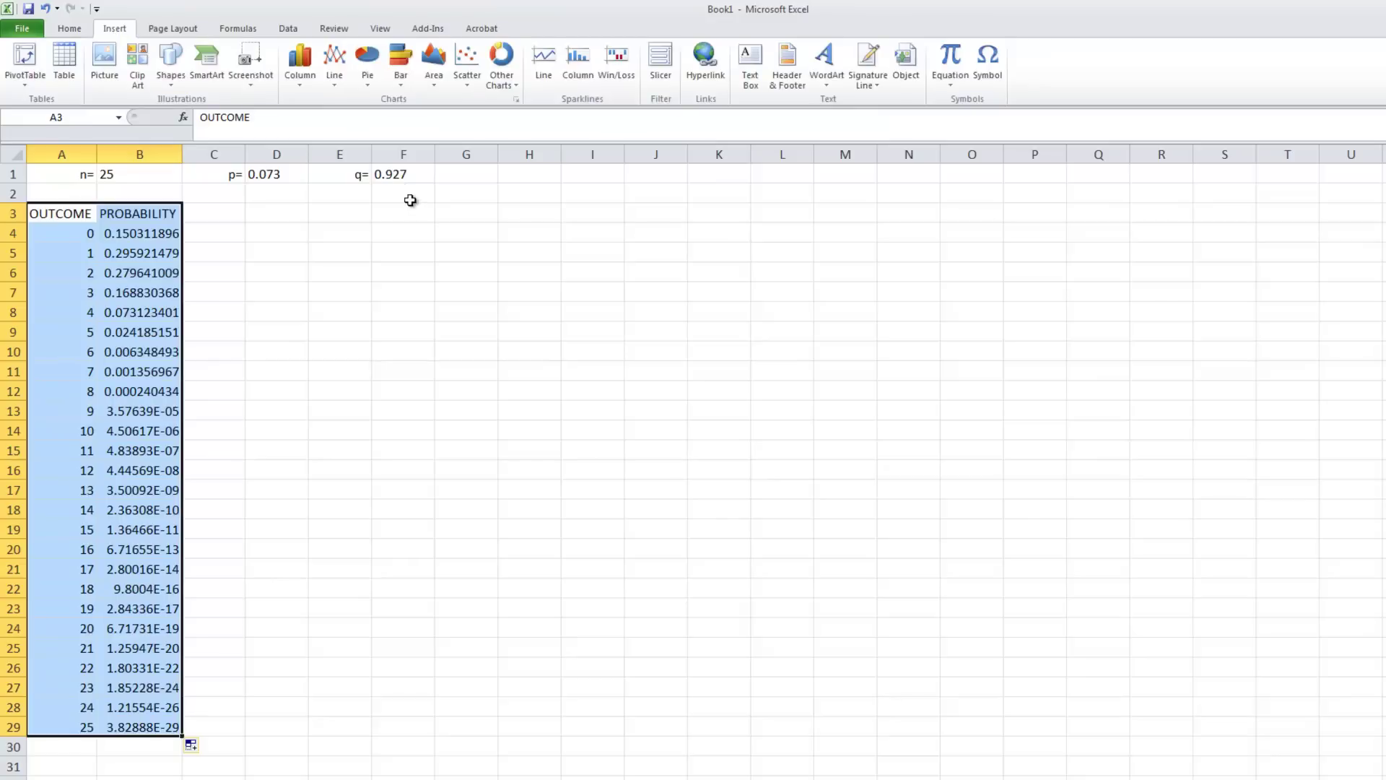
{"action": "left_click", "coordinate": [471, 61]}
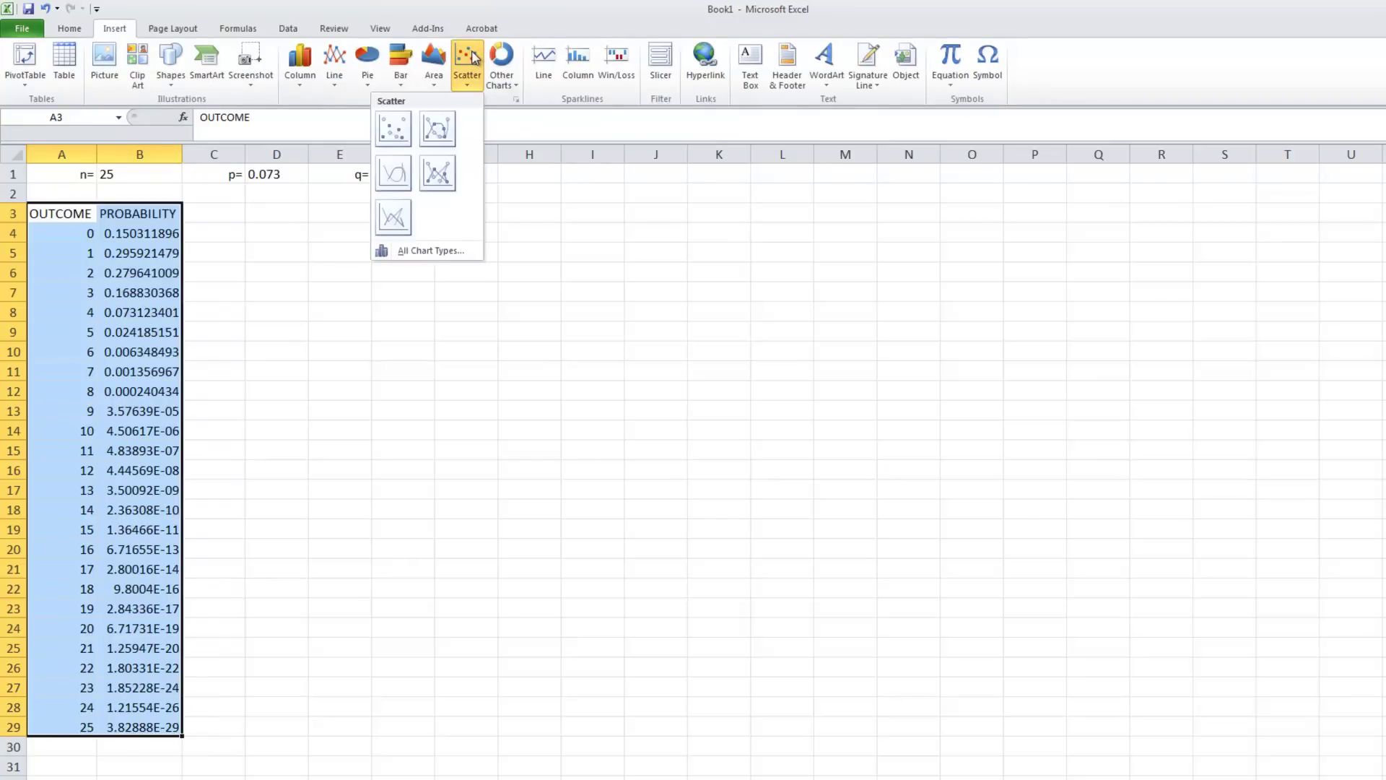
{"action": "left_click", "coordinate": [399, 132]}
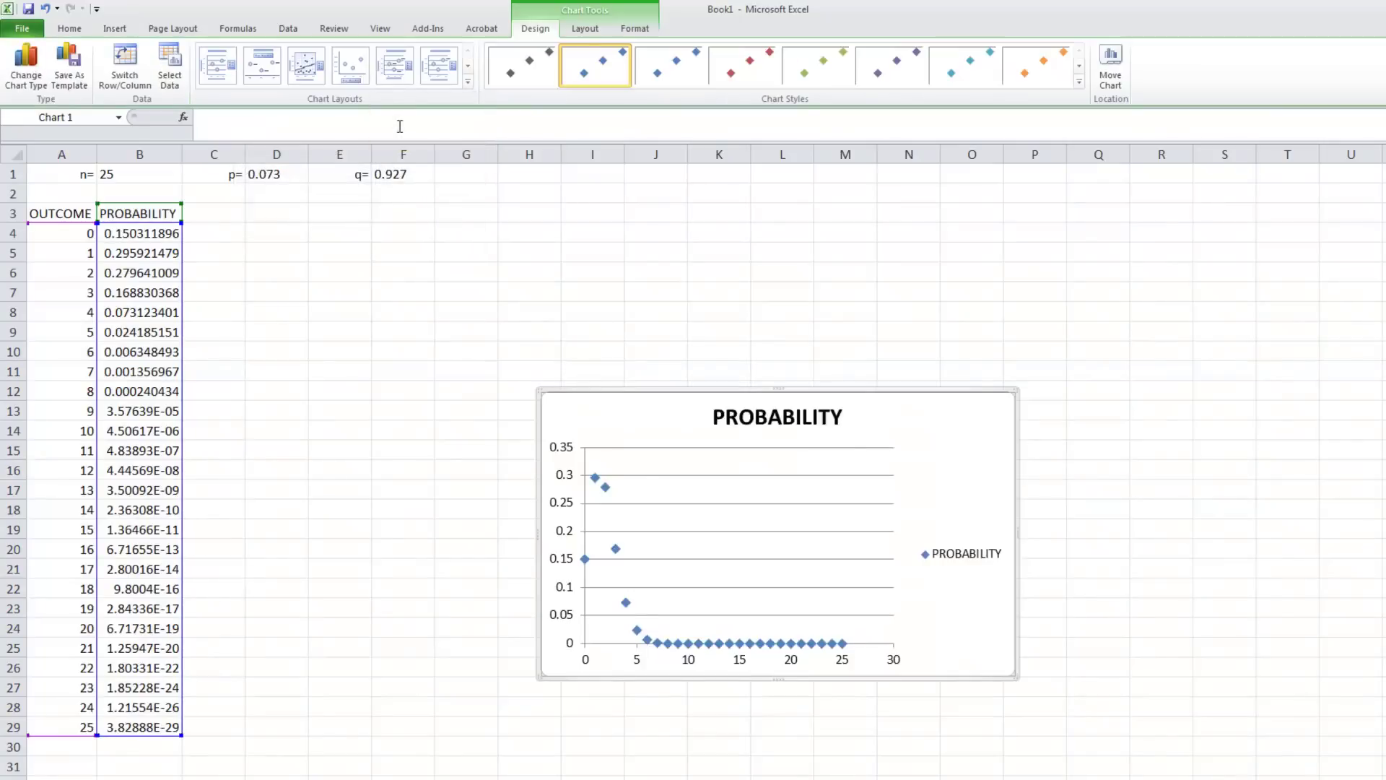
Step: Move the chart up beside the top of the table, starting around row 3, and delete its legend
{"action": "left_click_drag", "start_coordinate": [662, 396], "coordinate": [430, 223]}
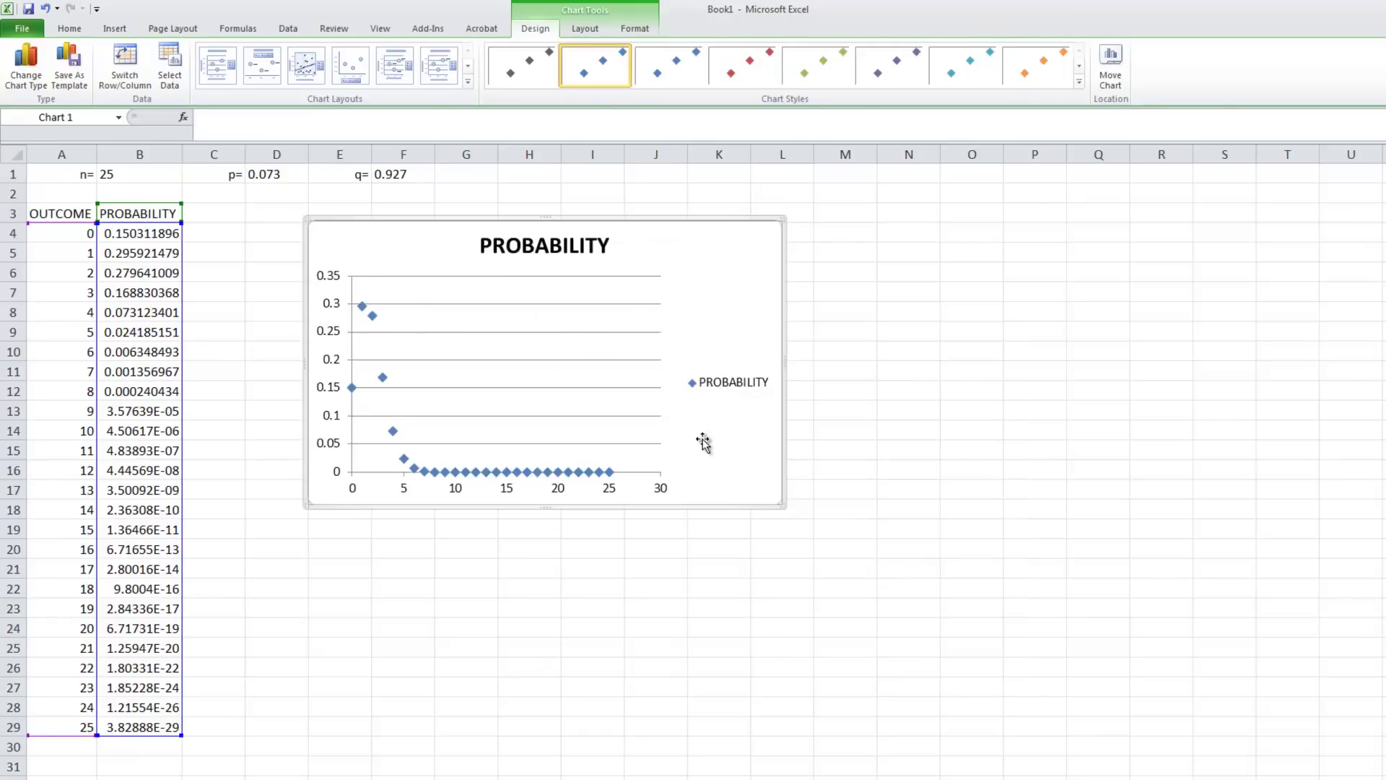
{"action": "left_click", "coordinate": [721, 382]}
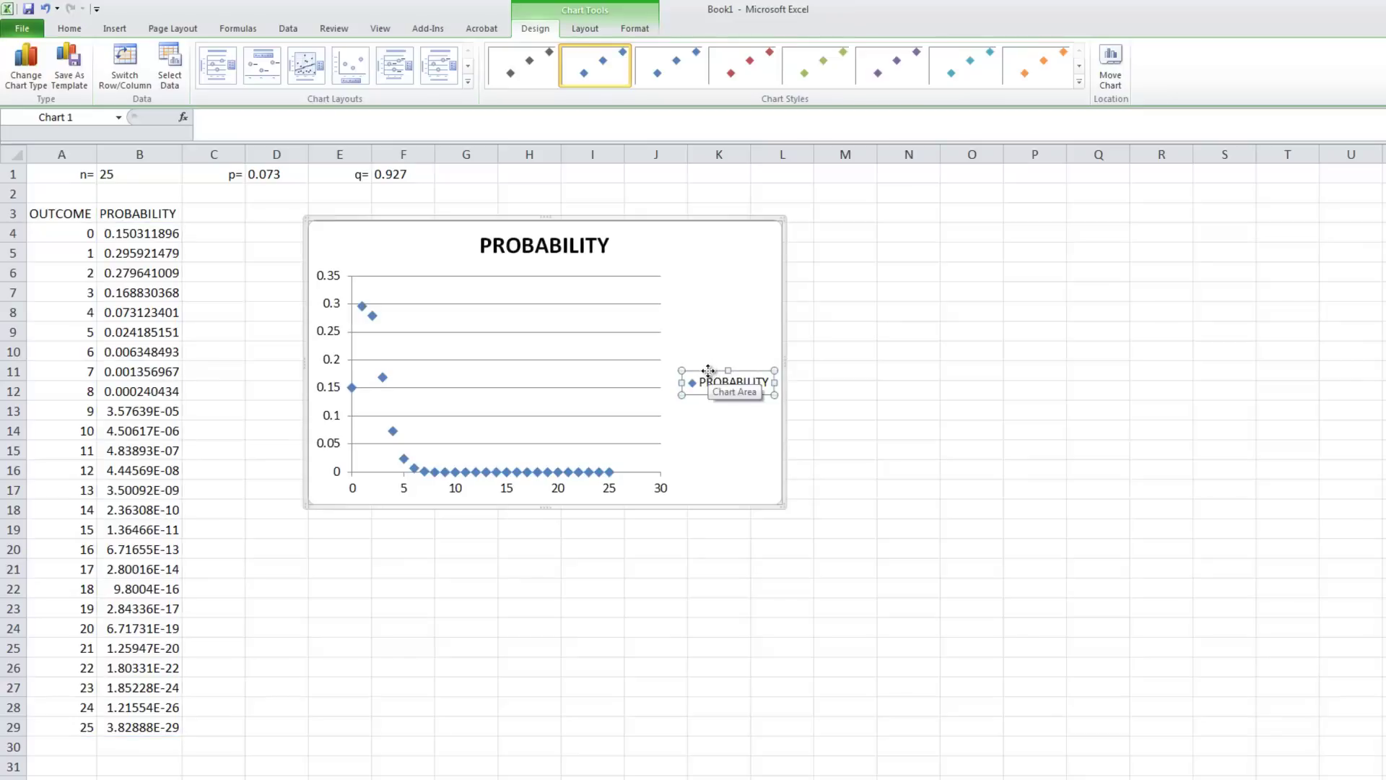
{"action": "key", "text": "Delete"}
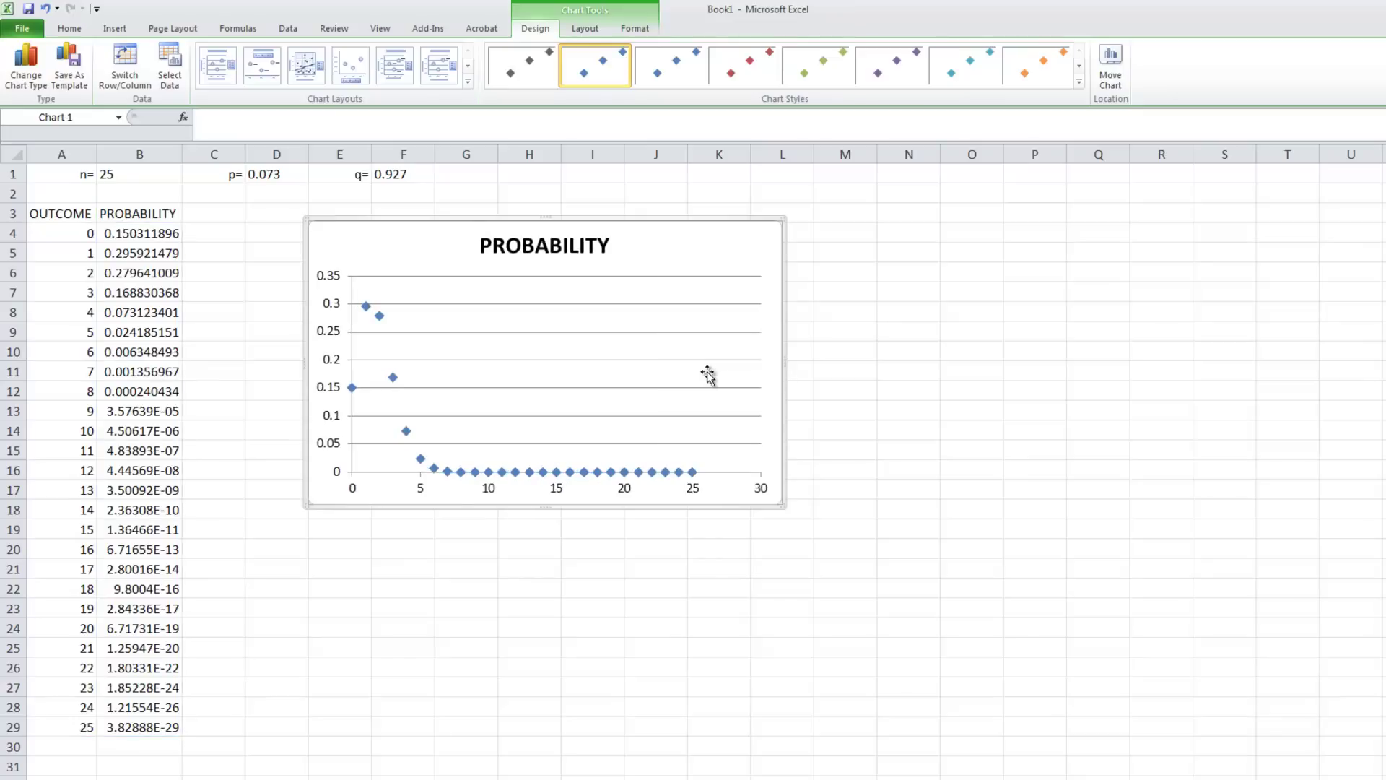
Step: Insert "MAC OS X USER" in front of "PROBABILITY" in the chart title
{"action": "left_click", "coordinate": [567, 245]}
{"action": "left_click", "coordinate": [566, 245]}
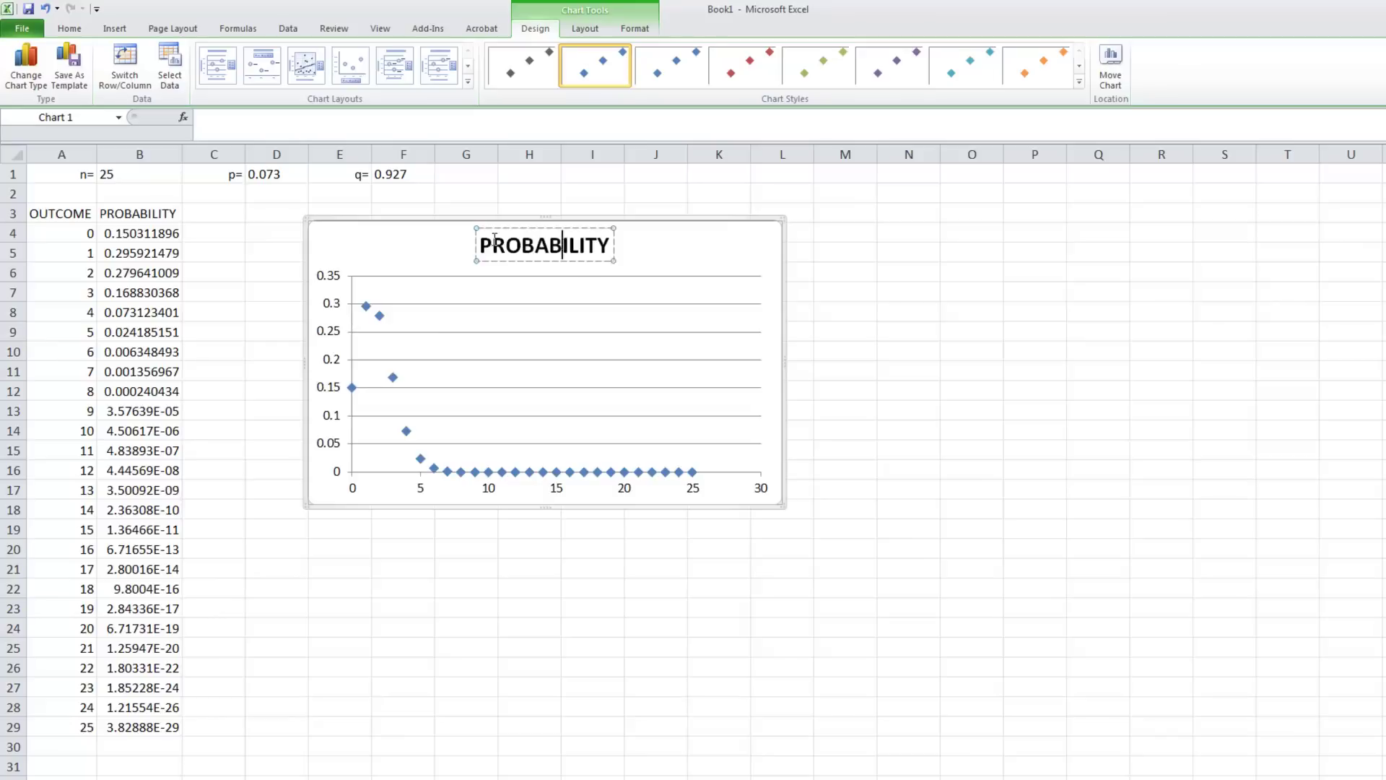
{"action": "key", "text": "Home"}
{"action": "type", "text": "MAC "}
{"action": "type", "text": "OS X"}
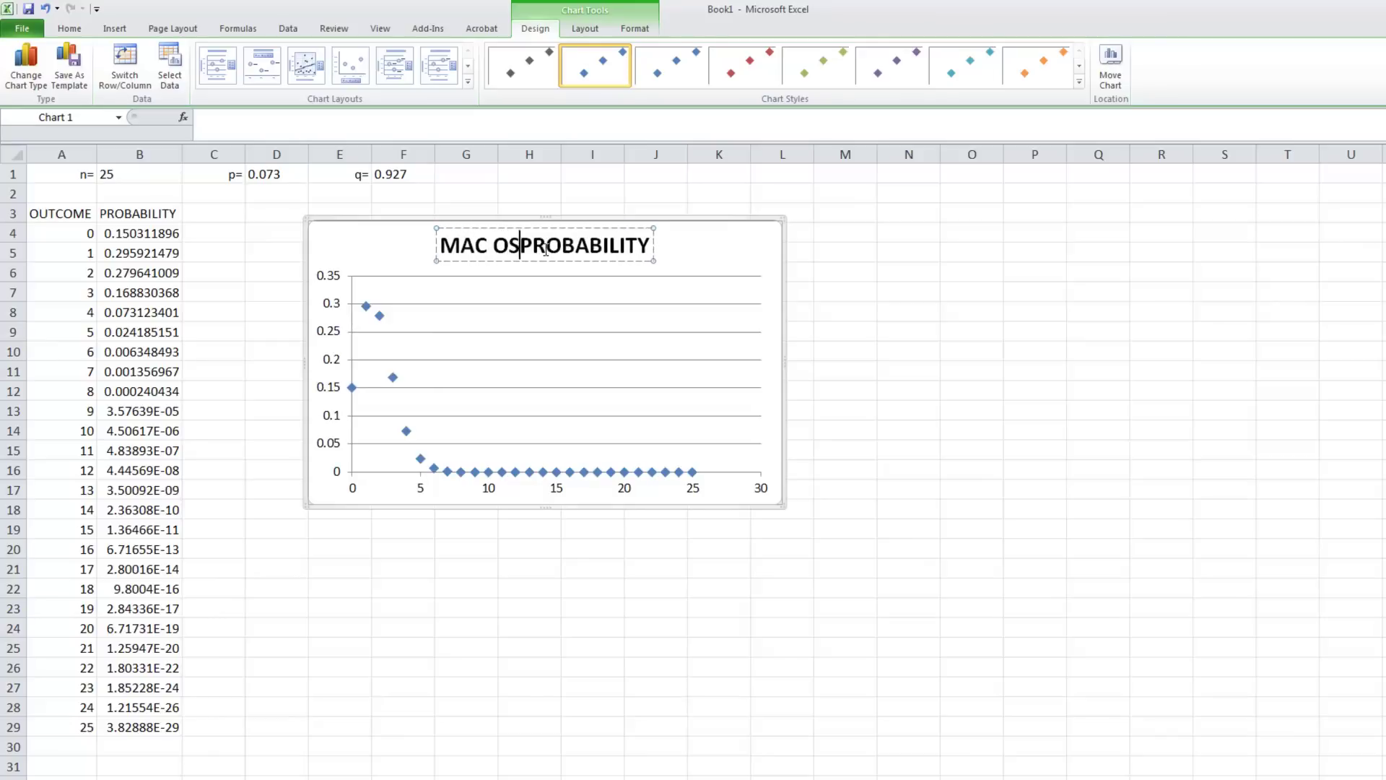
{"action": "type", "text": " USER"}
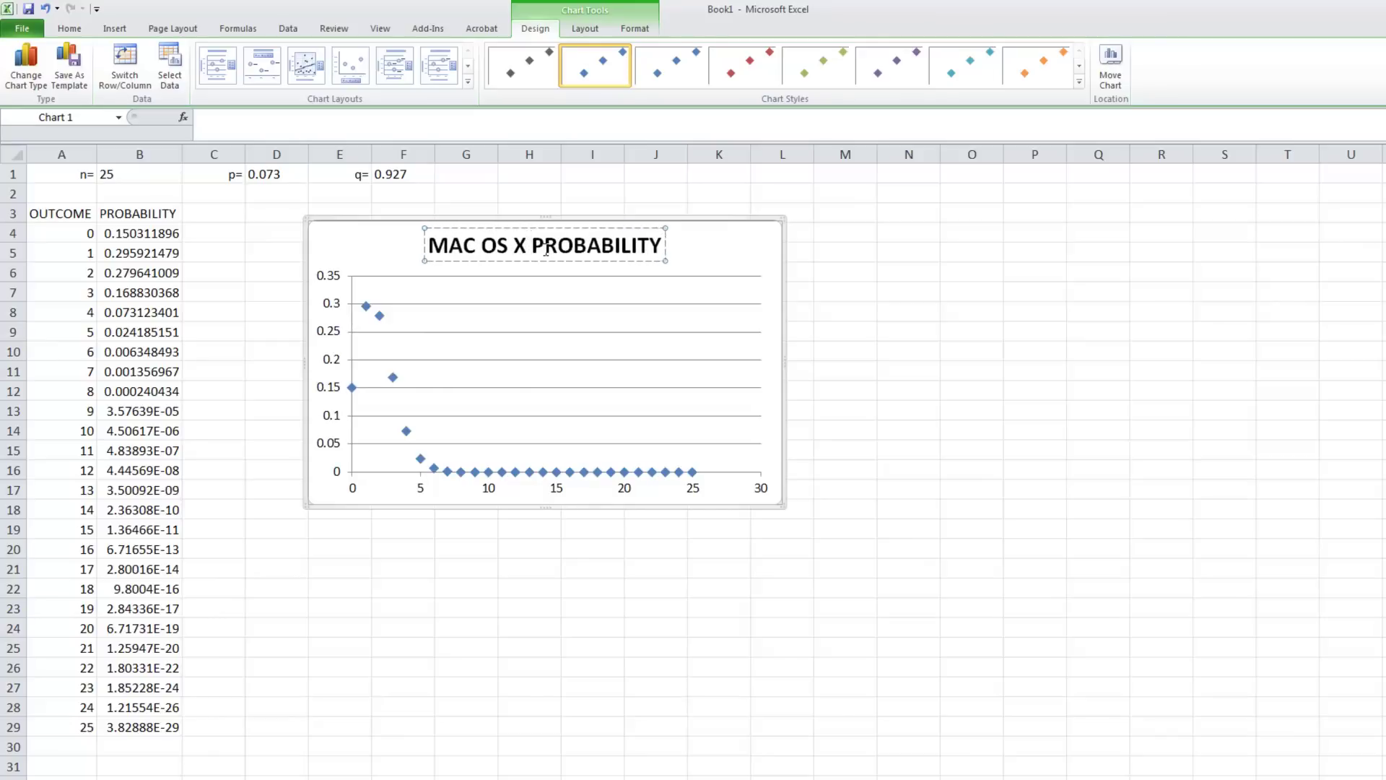
Step: Append ", n=25, p=.073" to the end of the chart title and finish editing it
{"action": "key", "text": "Right"}
{"action": "key", "text": "Right"}
{"action": "key", "text": "Right"}
{"action": "key", "text": "Right"}
{"action": "key", "text": "Right"}
{"action": "key", "text": "Right"}
{"action": "key", "text": "Right"}
{"action": "key", "text": "Right"}
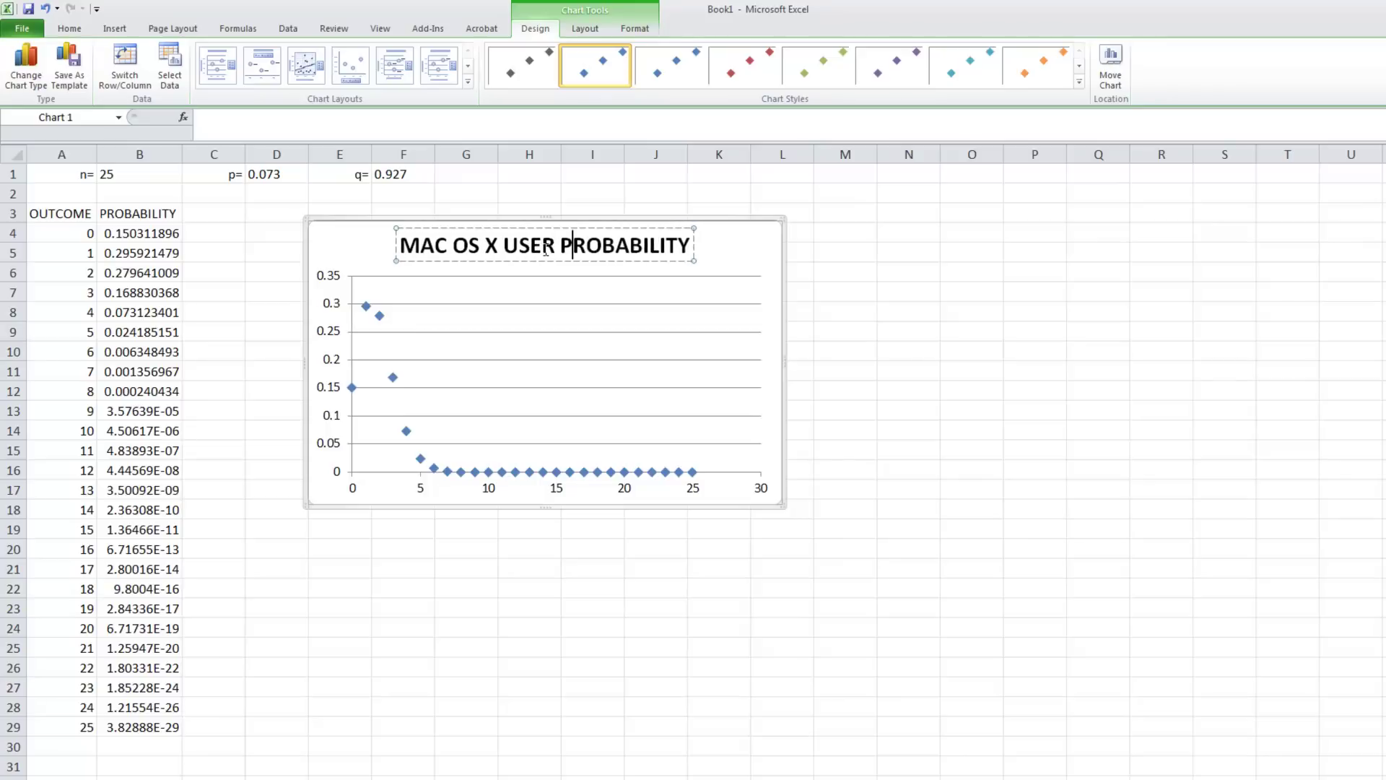
{"action": "key", "text": "Right"}
{"action": "key", "text": "Right"}
{"action": "key", "text": "Right"}
{"action": "type", "text": ", n="}
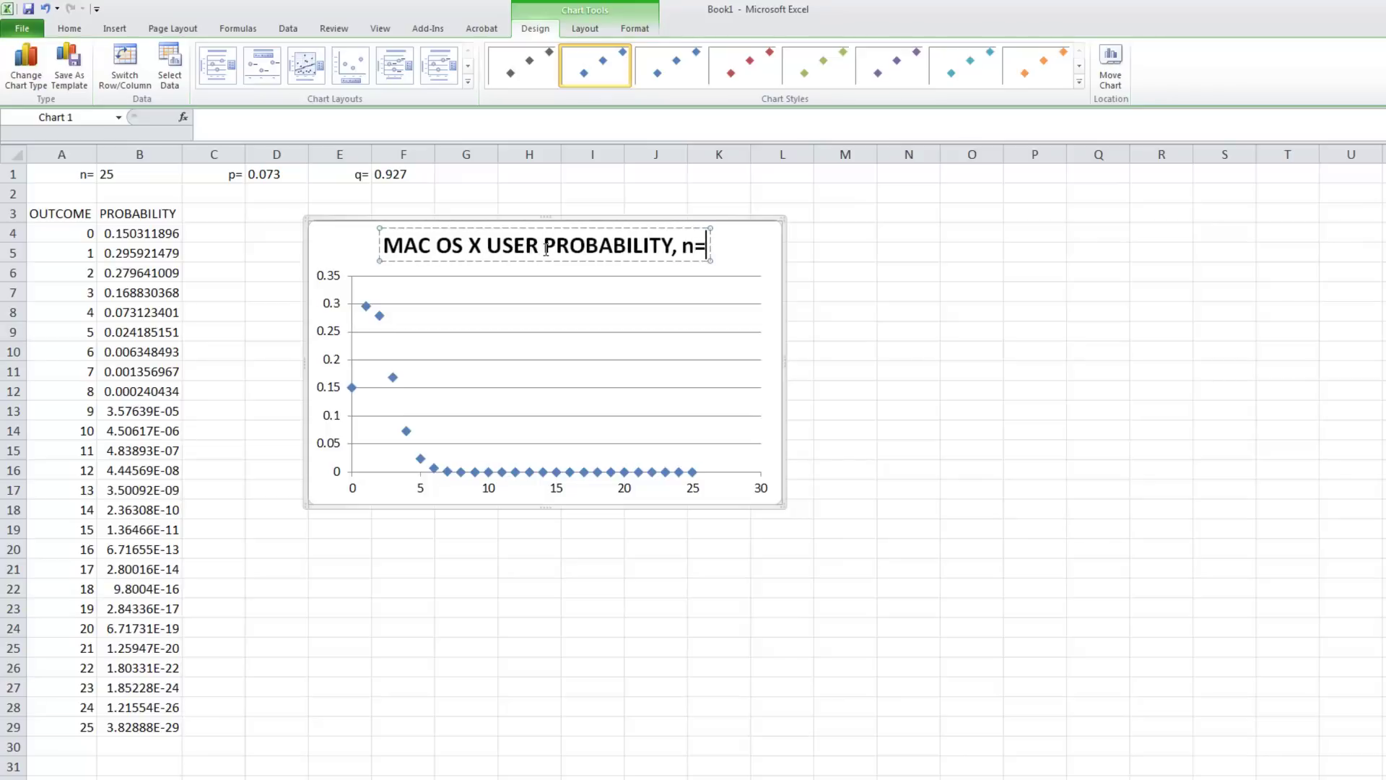
{"action": "type", "text": "25"}
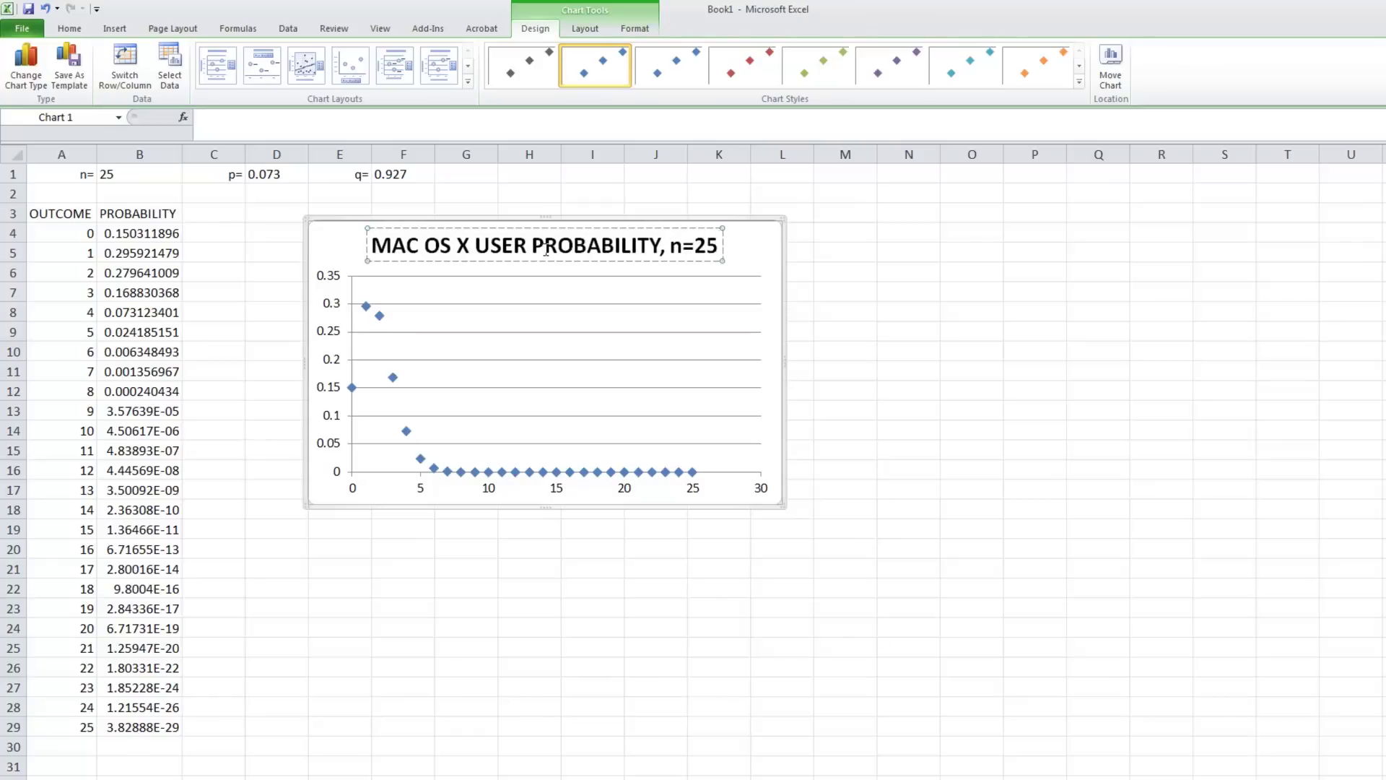
{"action": "type", "text": ", p="}
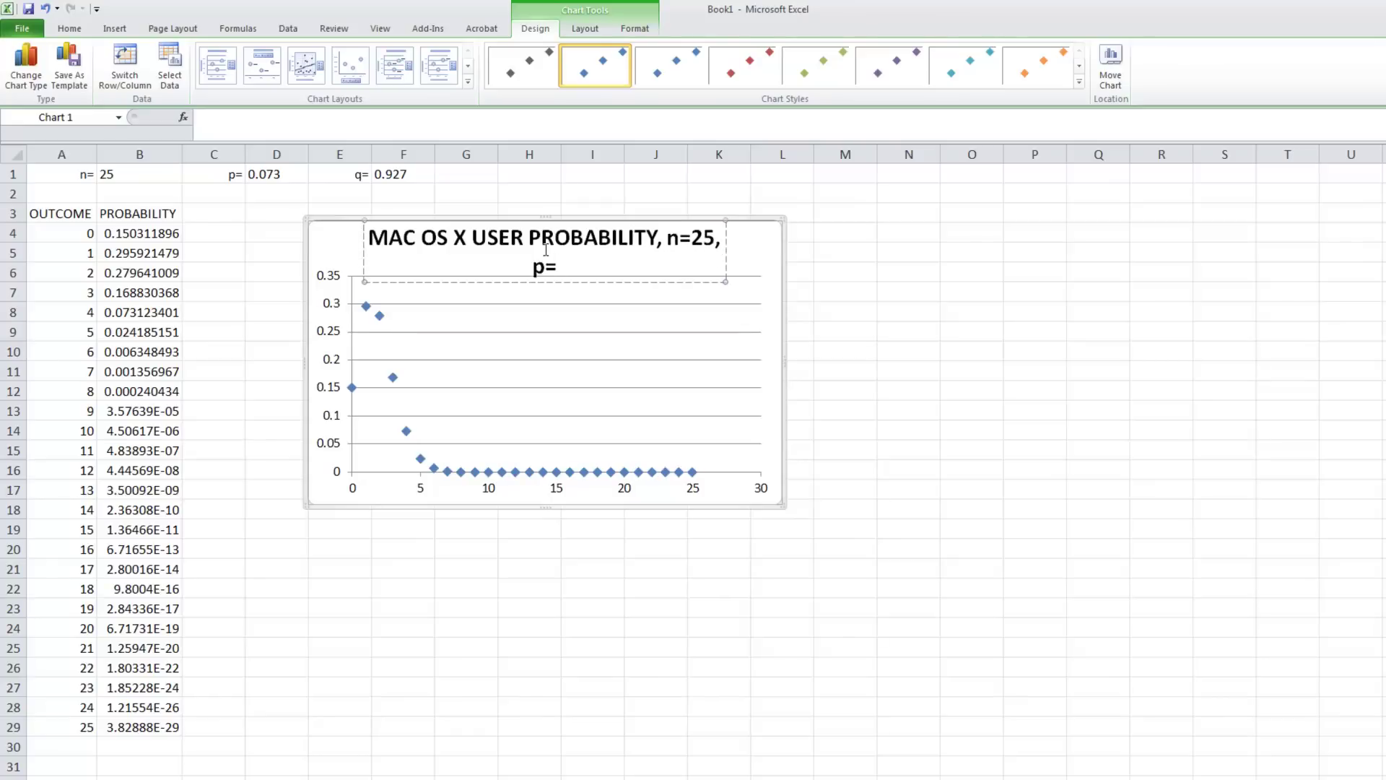
{"action": "type", "text": ".07"}
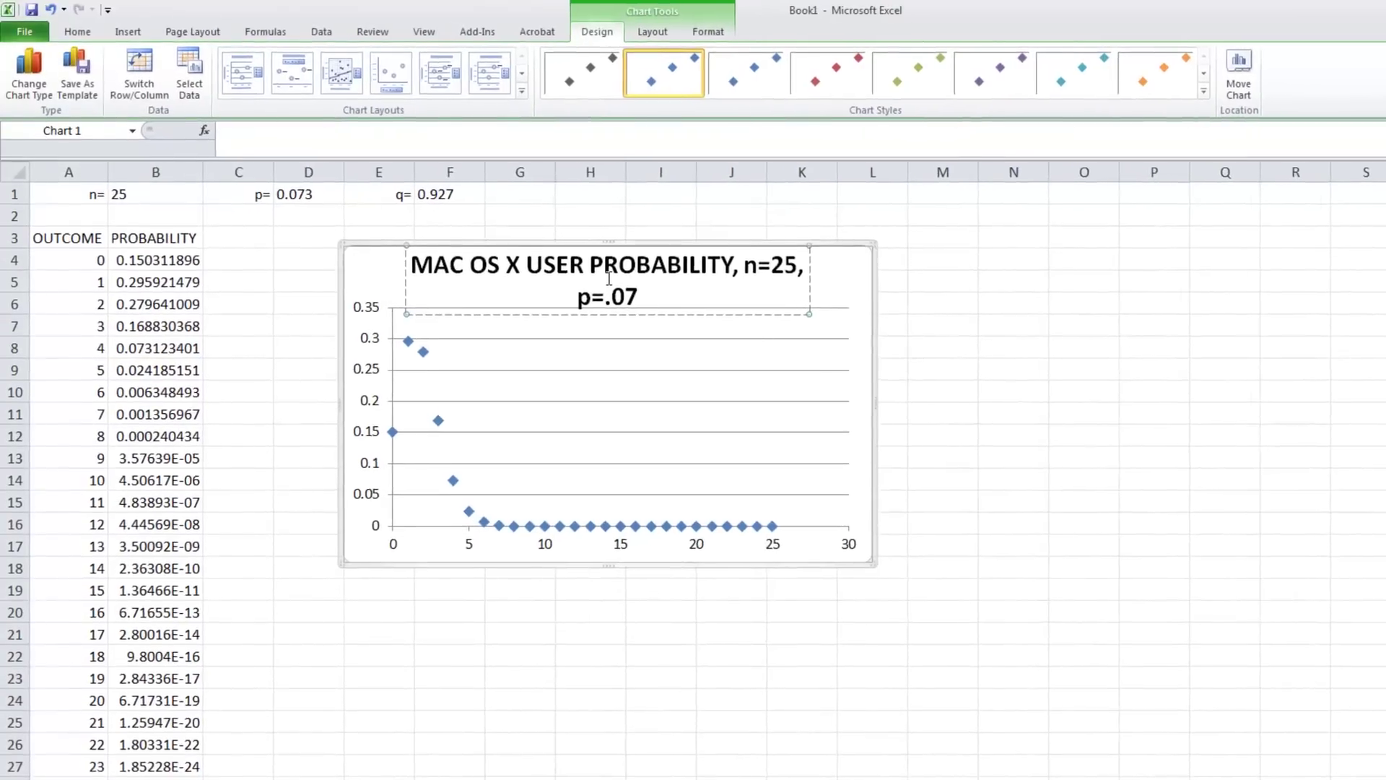
{"action": "type", "text": "3"}
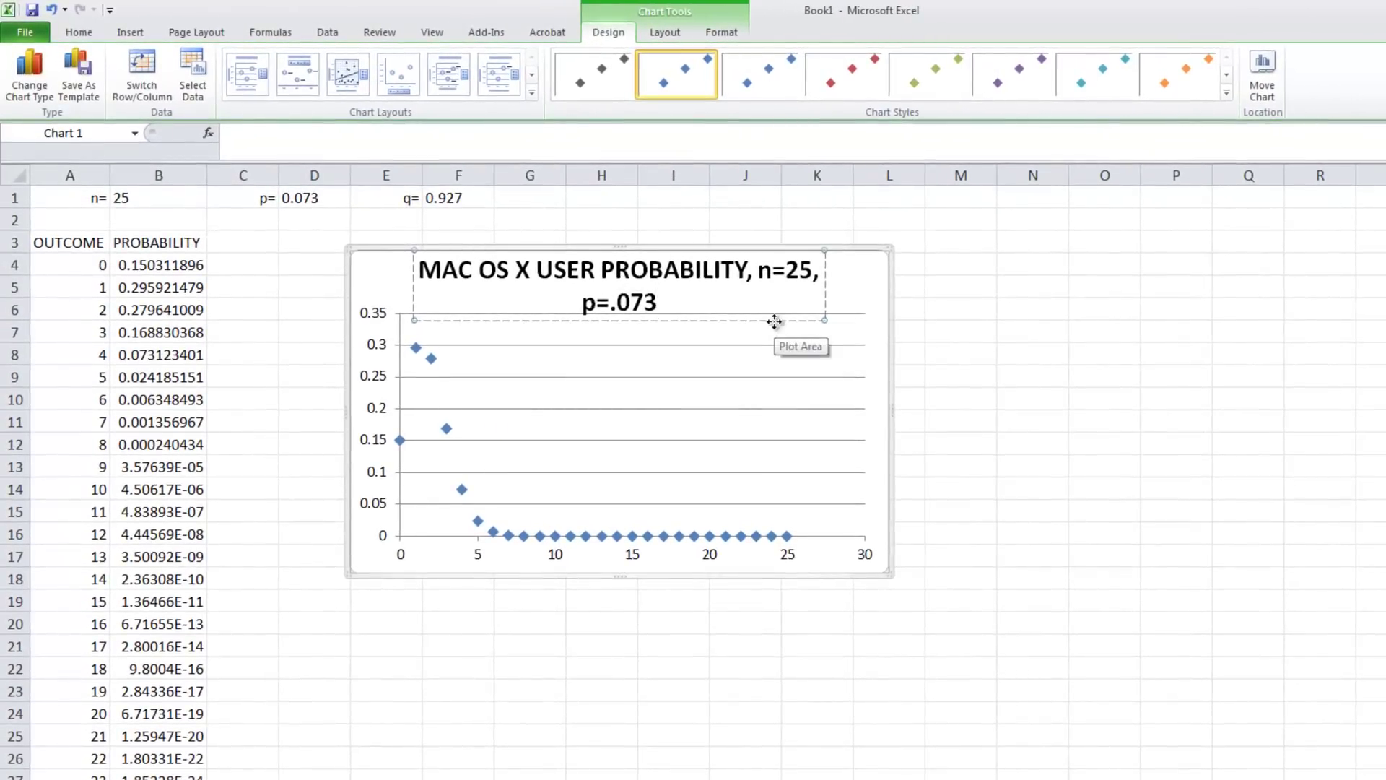
{"action": "left_click", "coordinate": [866, 291]}
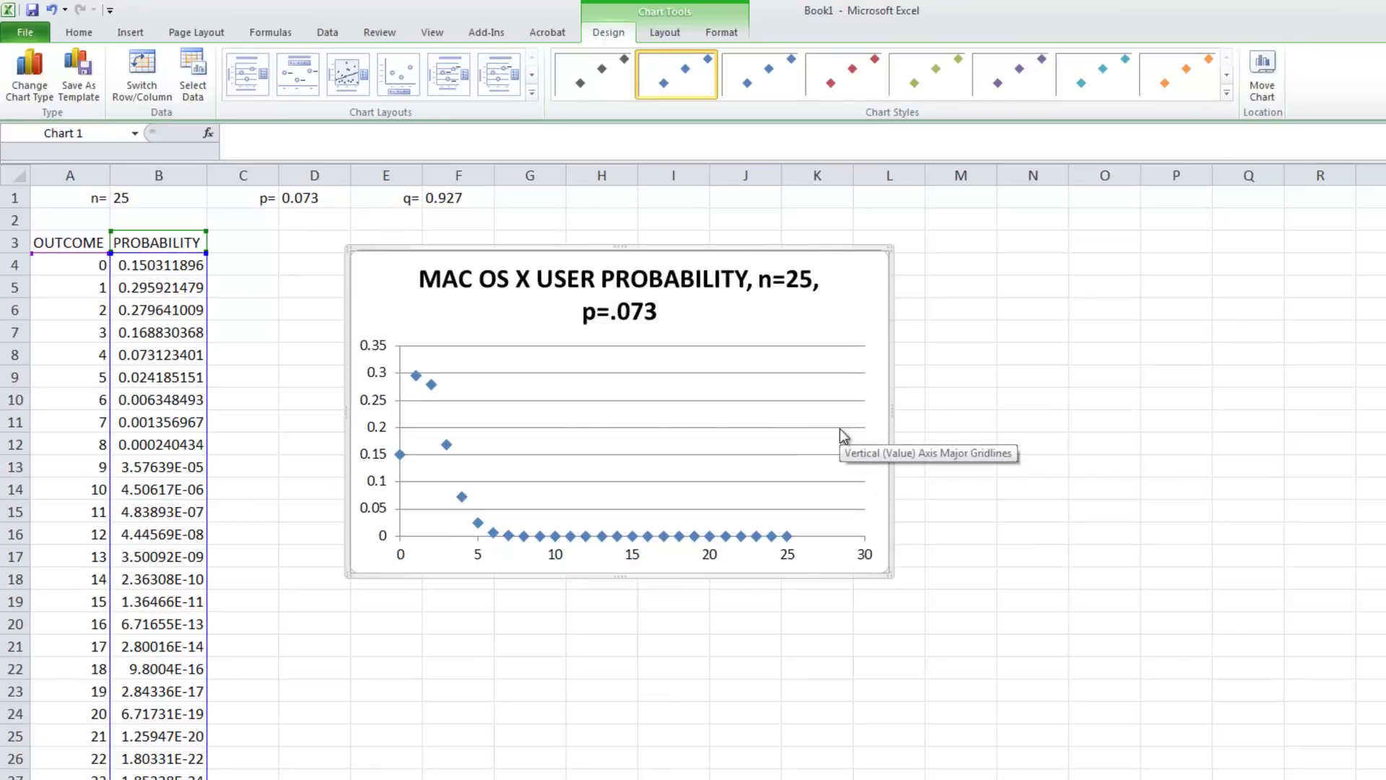
Step: Change the probability series to a clustered column chart and enlarge the chart to reach about column M and row 23
{"action": "right_click", "coordinate": [432, 386]}
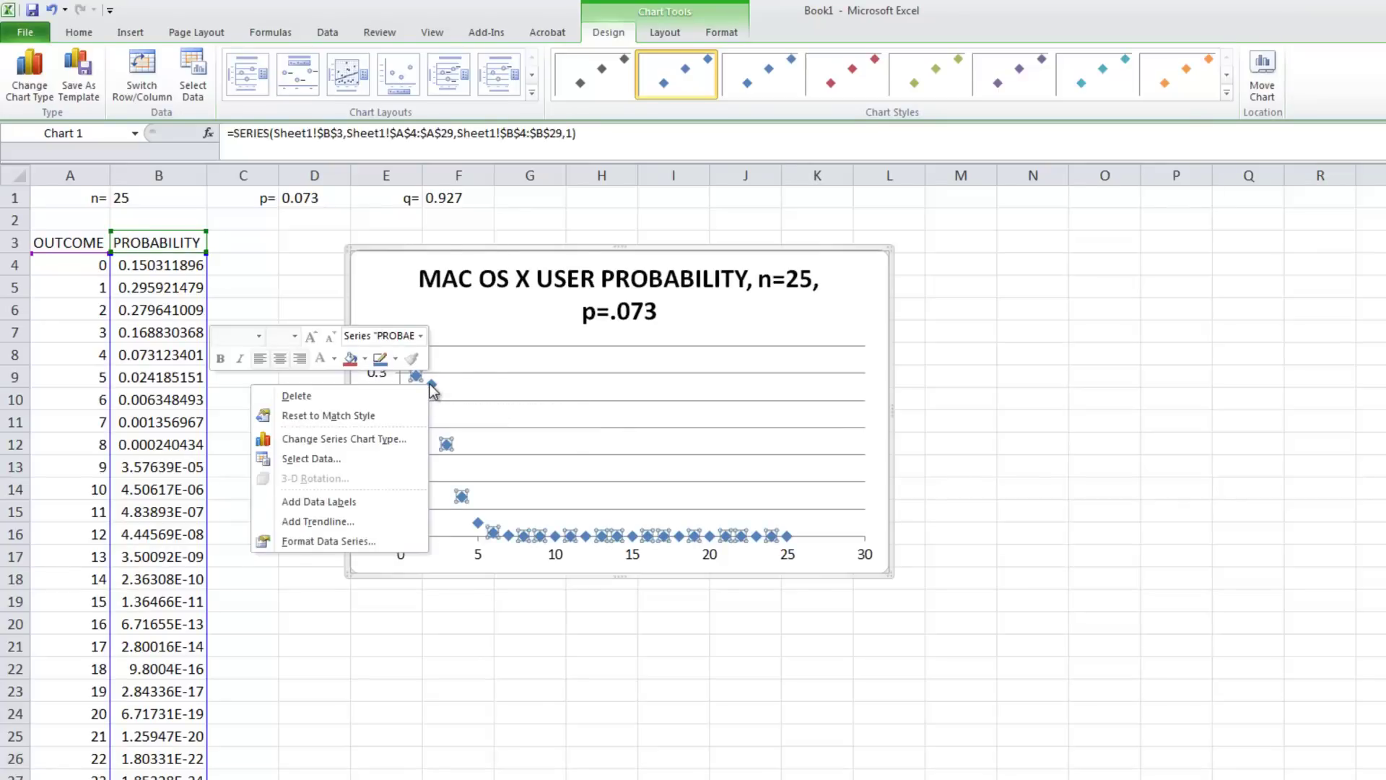
{"action": "left_click", "coordinate": [383, 441]}
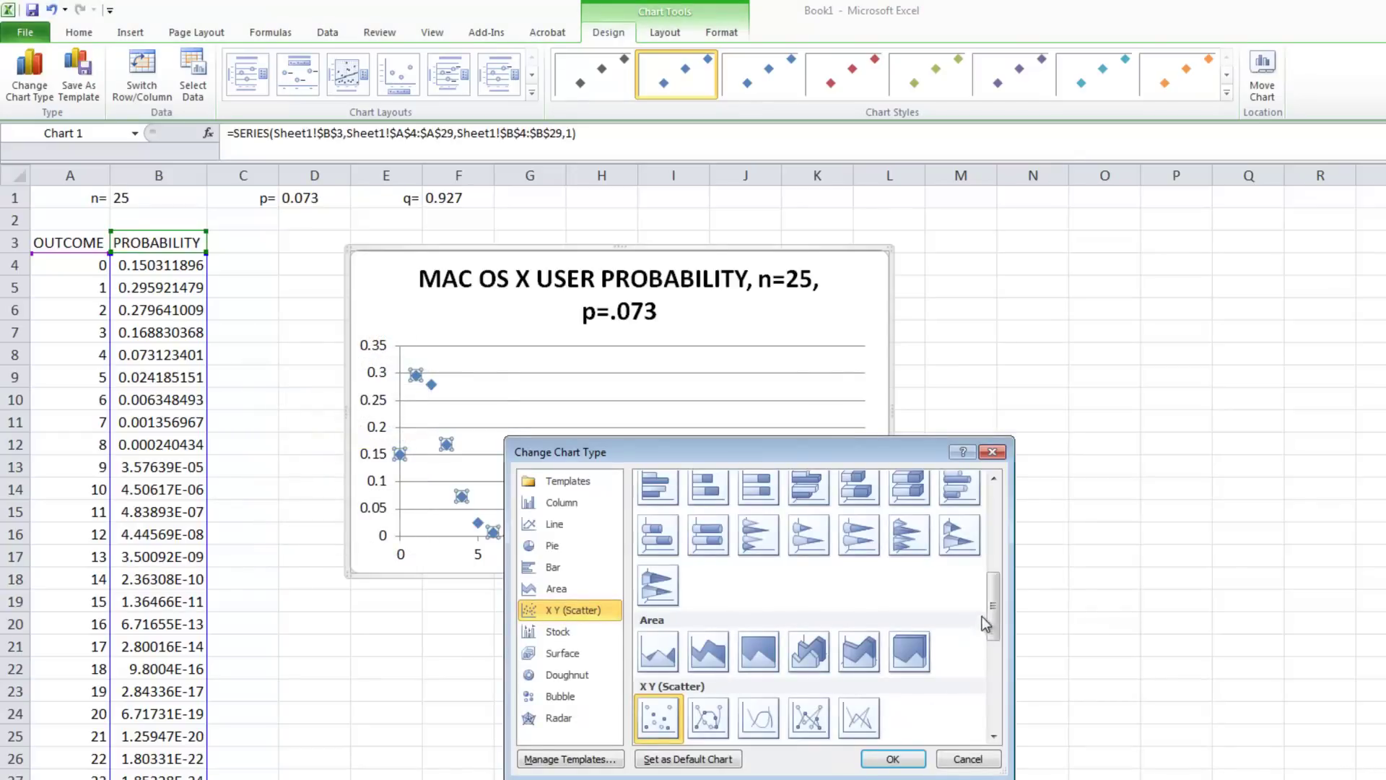
{"action": "left_click_drag", "start_coordinate": [986, 619], "coordinate": [993, 525]}
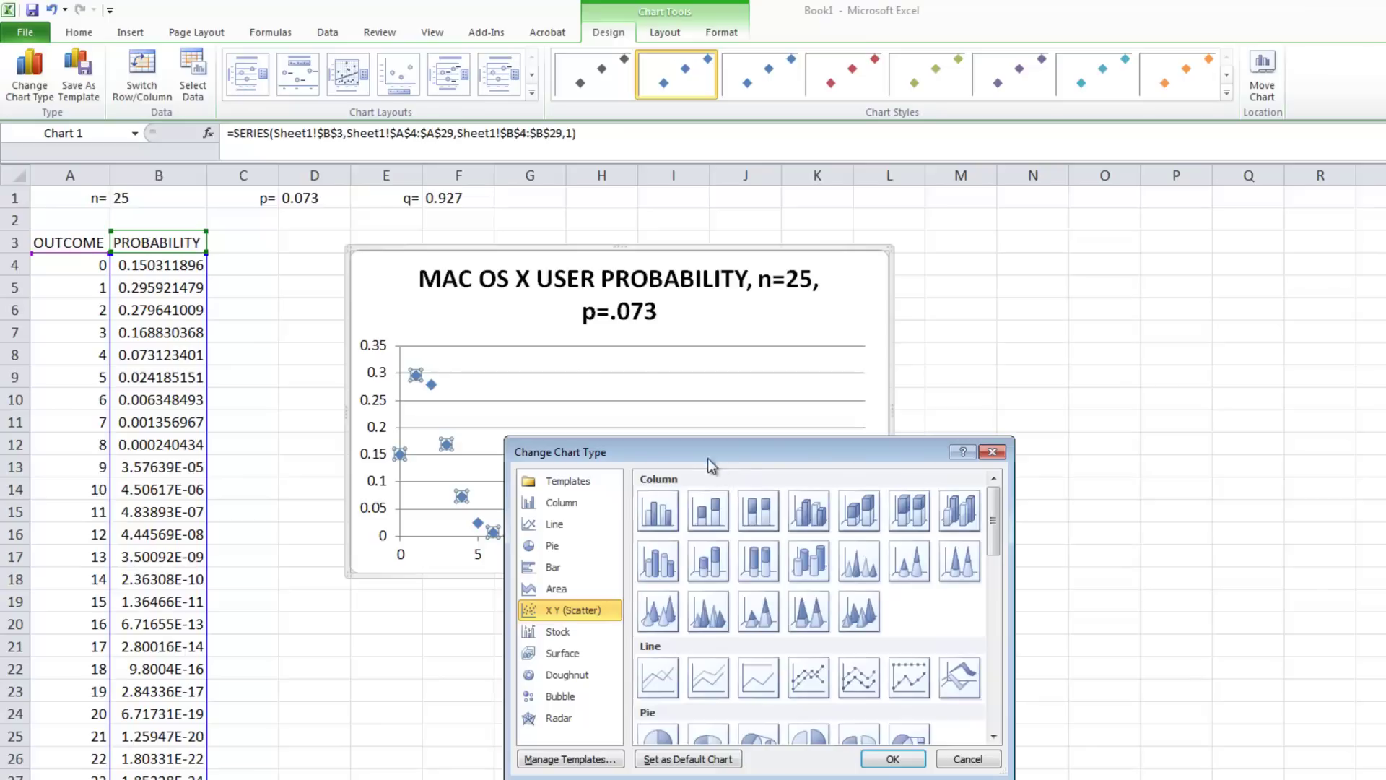
{"action": "left_click", "coordinate": [663, 511]}
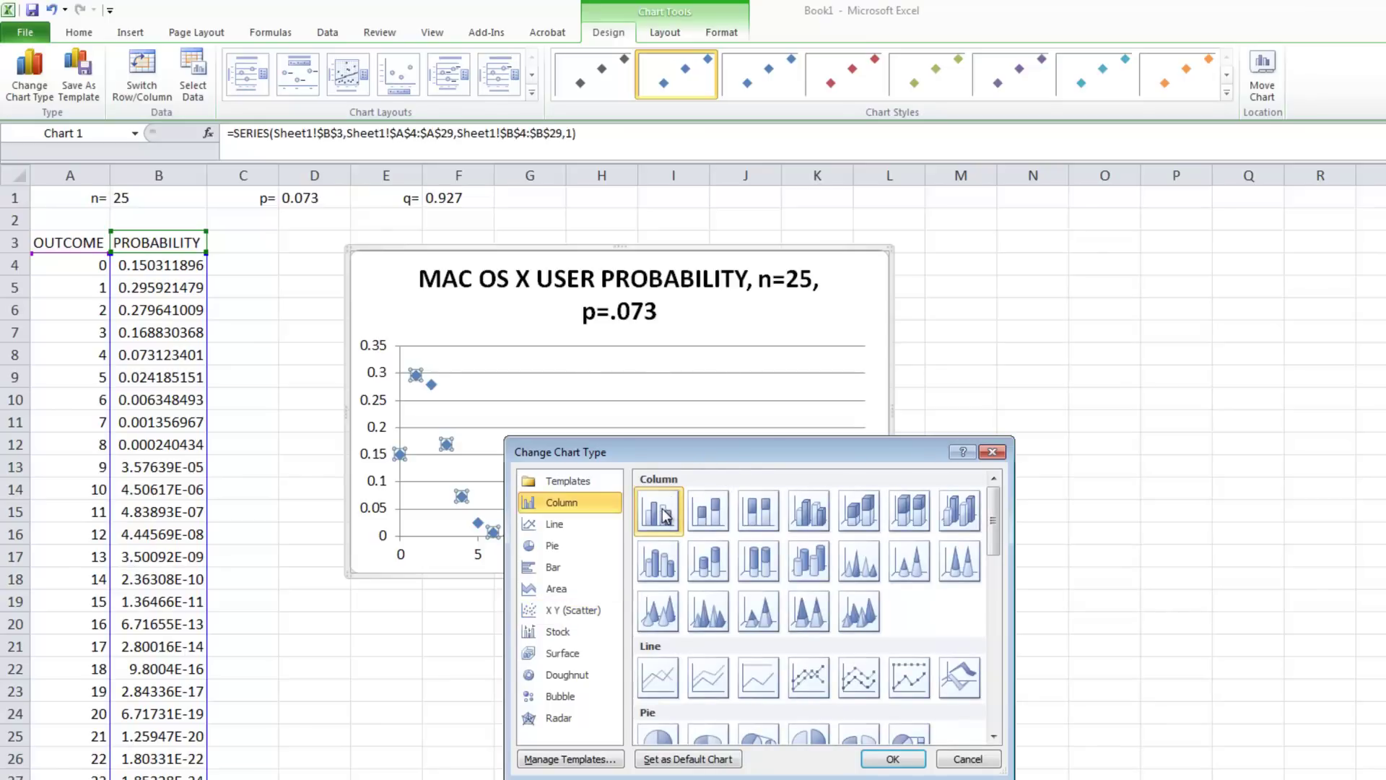
{"action": "left_click", "coordinate": [895, 756]}
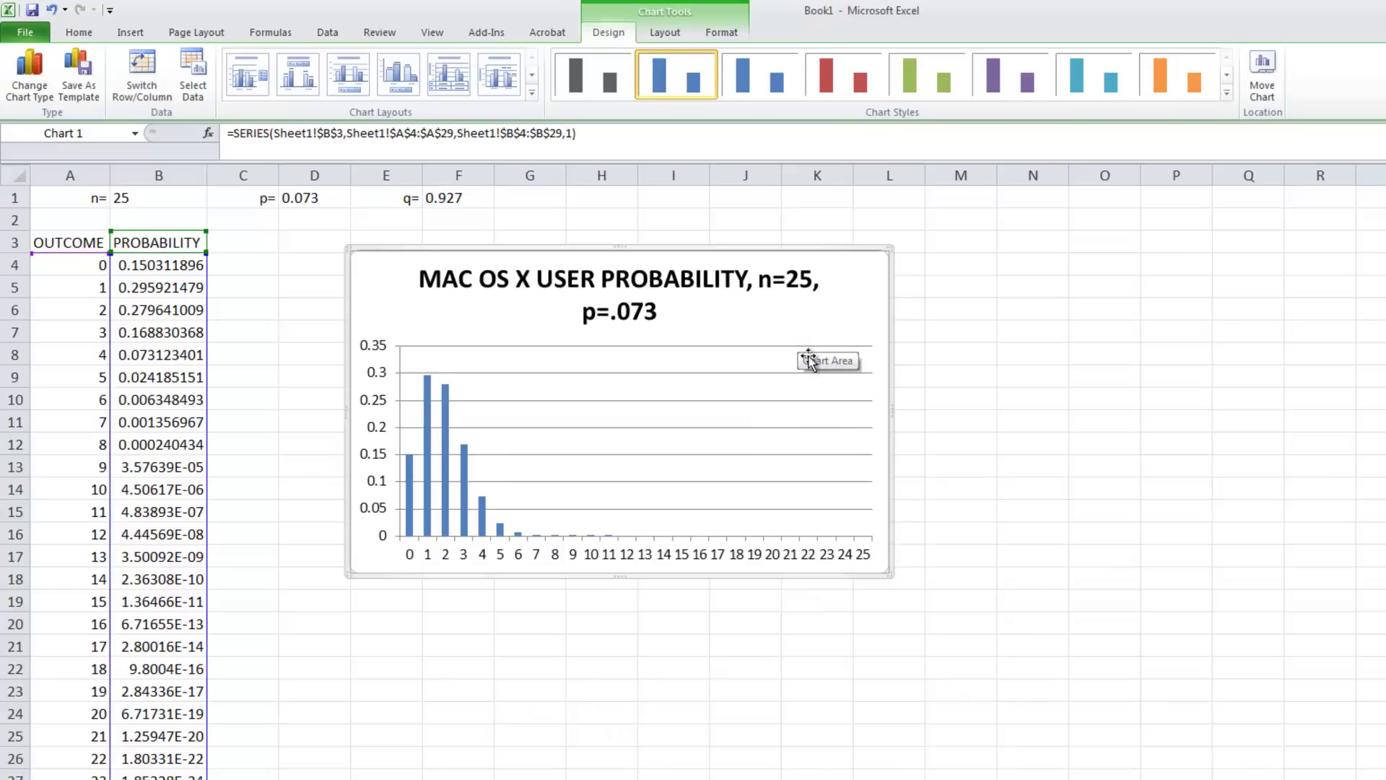
{"action": "left_click_drag", "start_coordinate": [887, 574], "coordinate": [969, 695]}
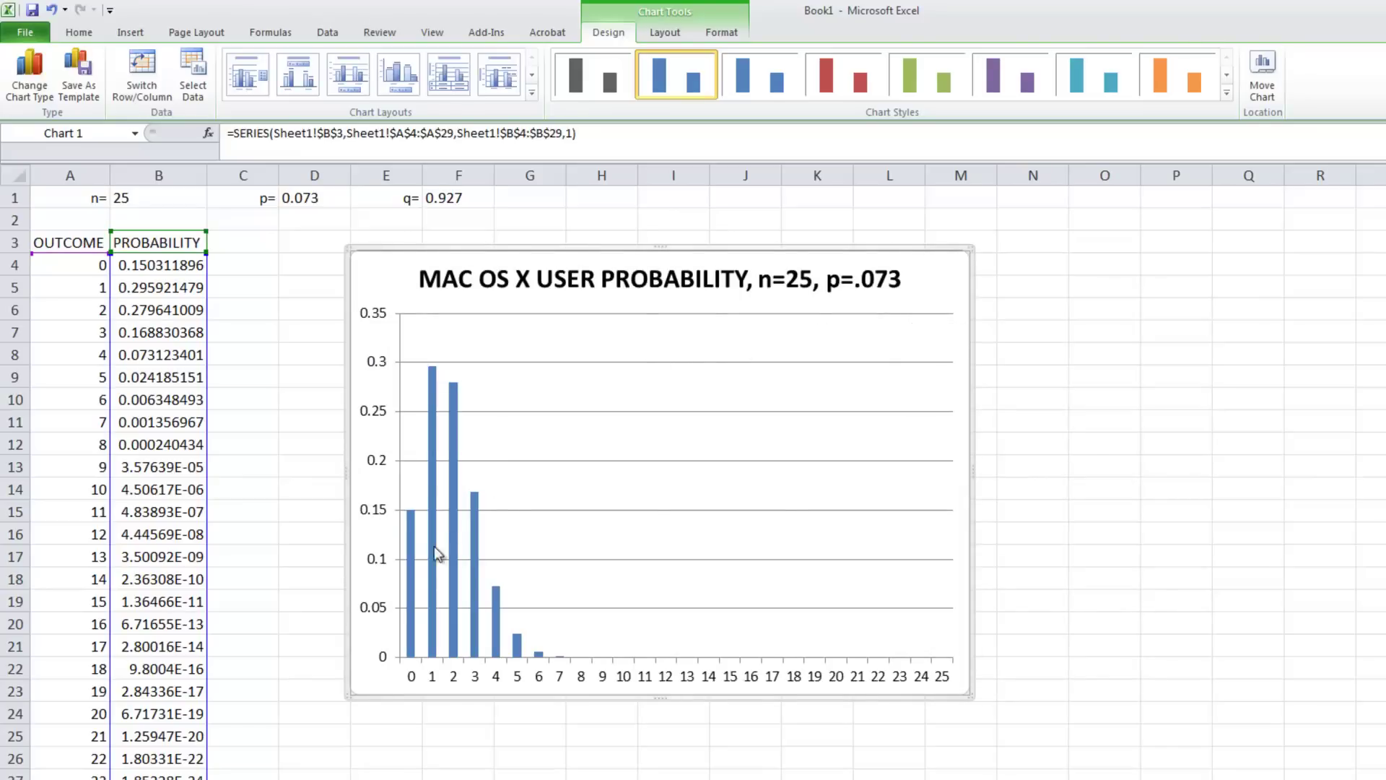
Step: Set the gap width of the probability columns to 0% in the data series formatting
{"action": "right_click", "coordinate": [455, 404]}
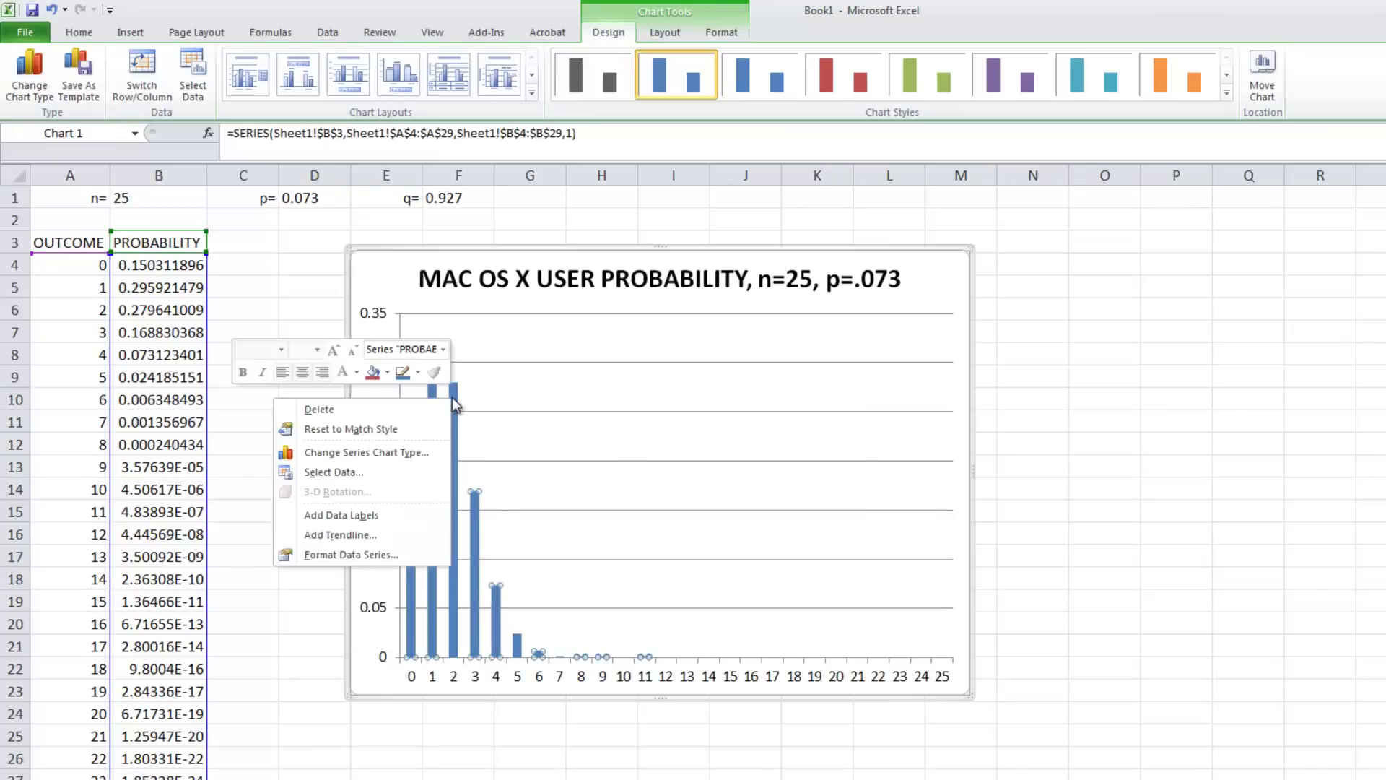
{"action": "left_click", "coordinate": [397, 553]}
{"action": "left_click_drag", "start_coordinate": [807, 308], "coordinate": [671, 311]}
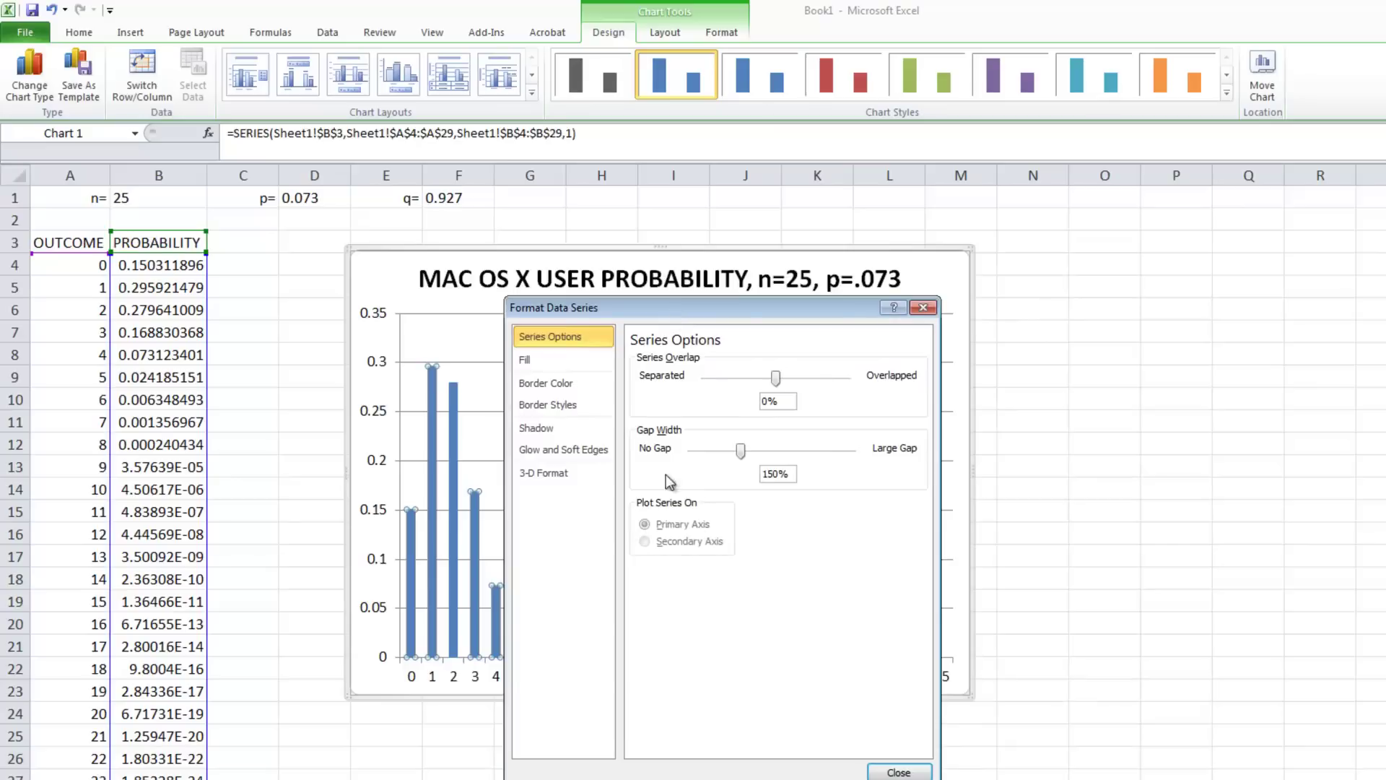
{"action": "left_click_drag", "start_coordinate": [740, 451], "coordinate": [658, 453]}
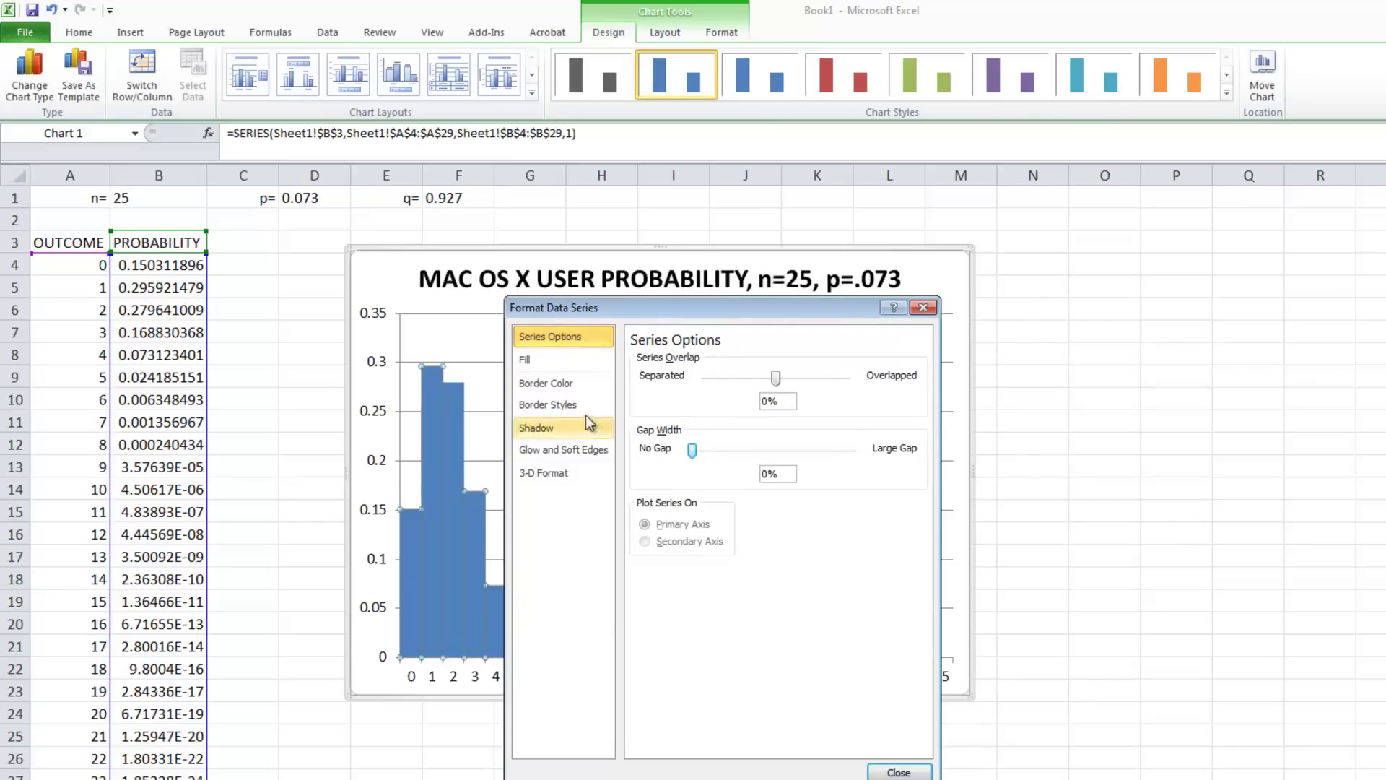
Step: Give the columns a solid black border, close the series formatting and deselect the series
{"action": "left_click", "coordinate": [548, 385]}
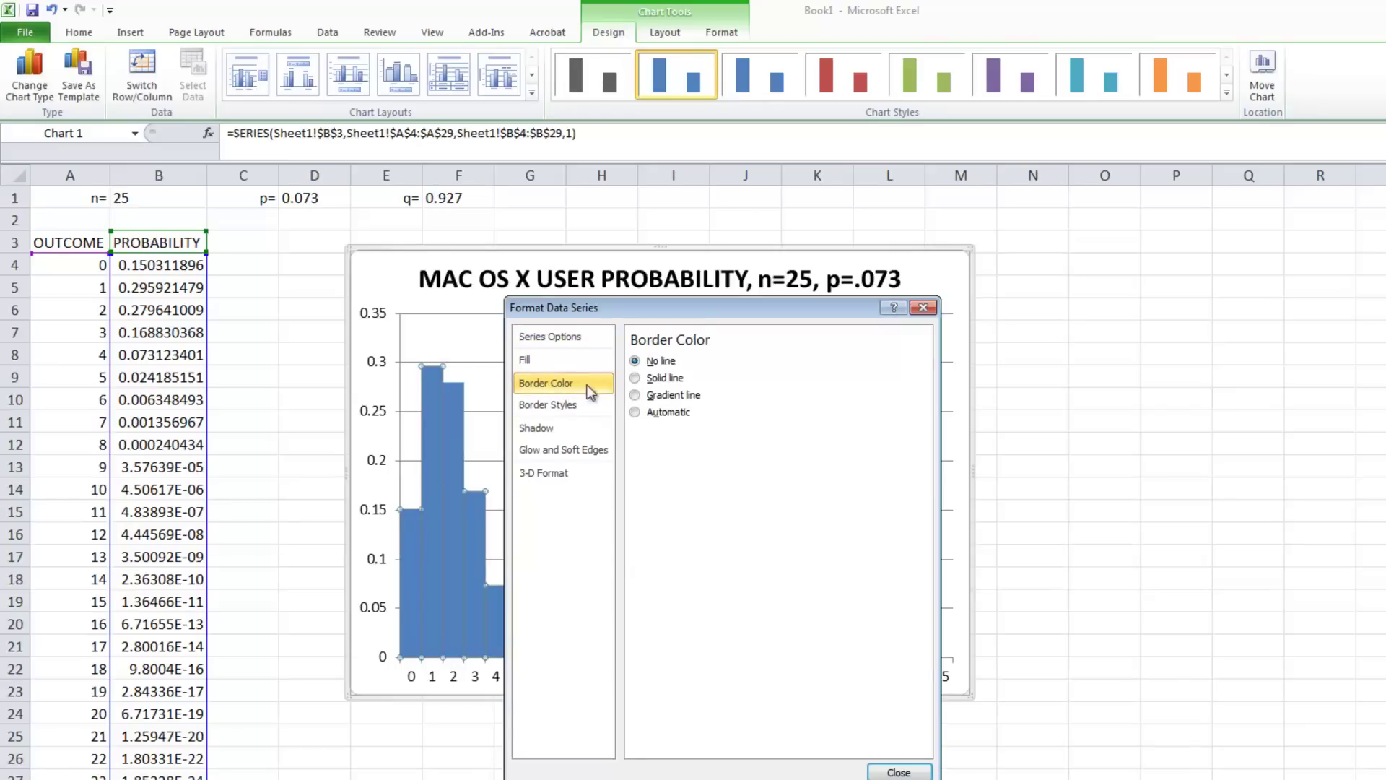
{"action": "left_click", "coordinate": [658, 380]}
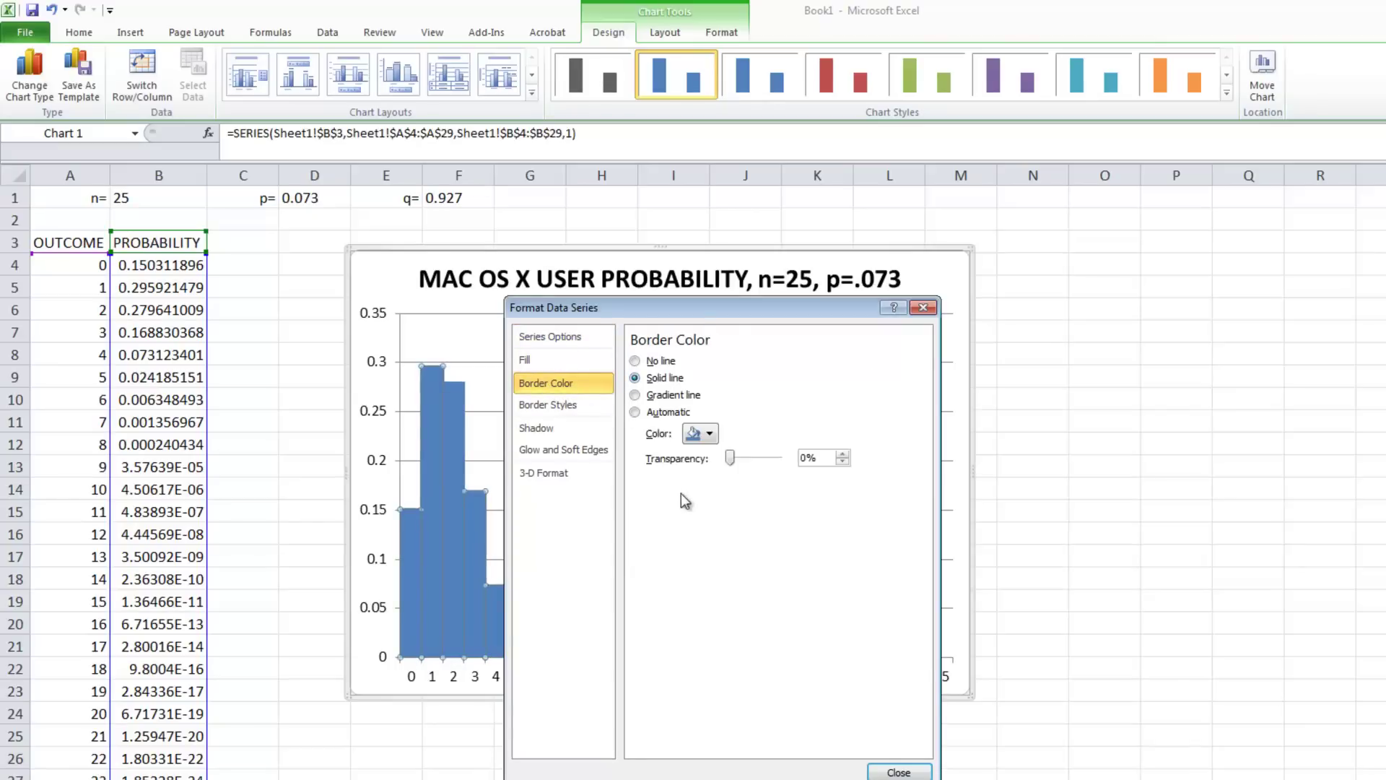
{"action": "left_click", "coordinate": [711, 434]}
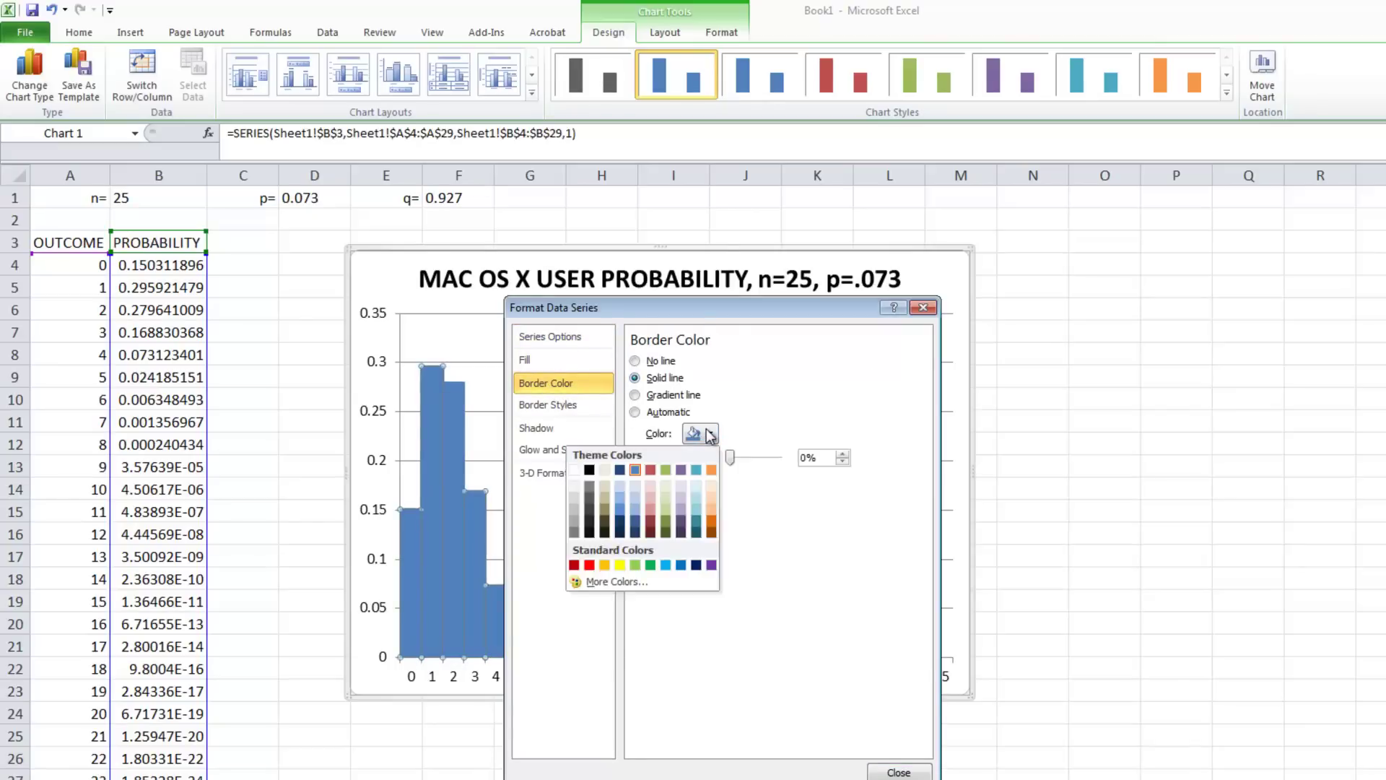
{"action": "left_click", "coordinate": [589, 470]}
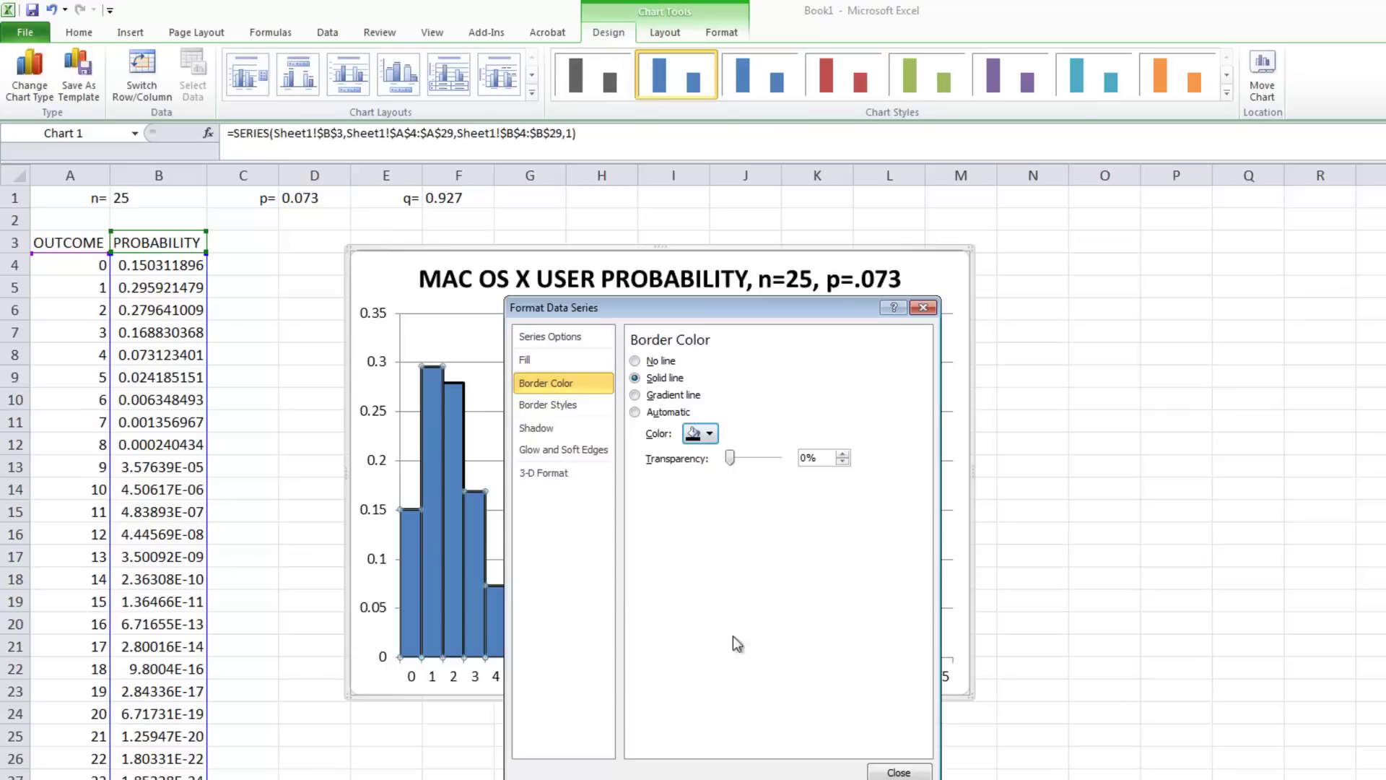
{"action": "left_click", "coordinate": [898, 771]}
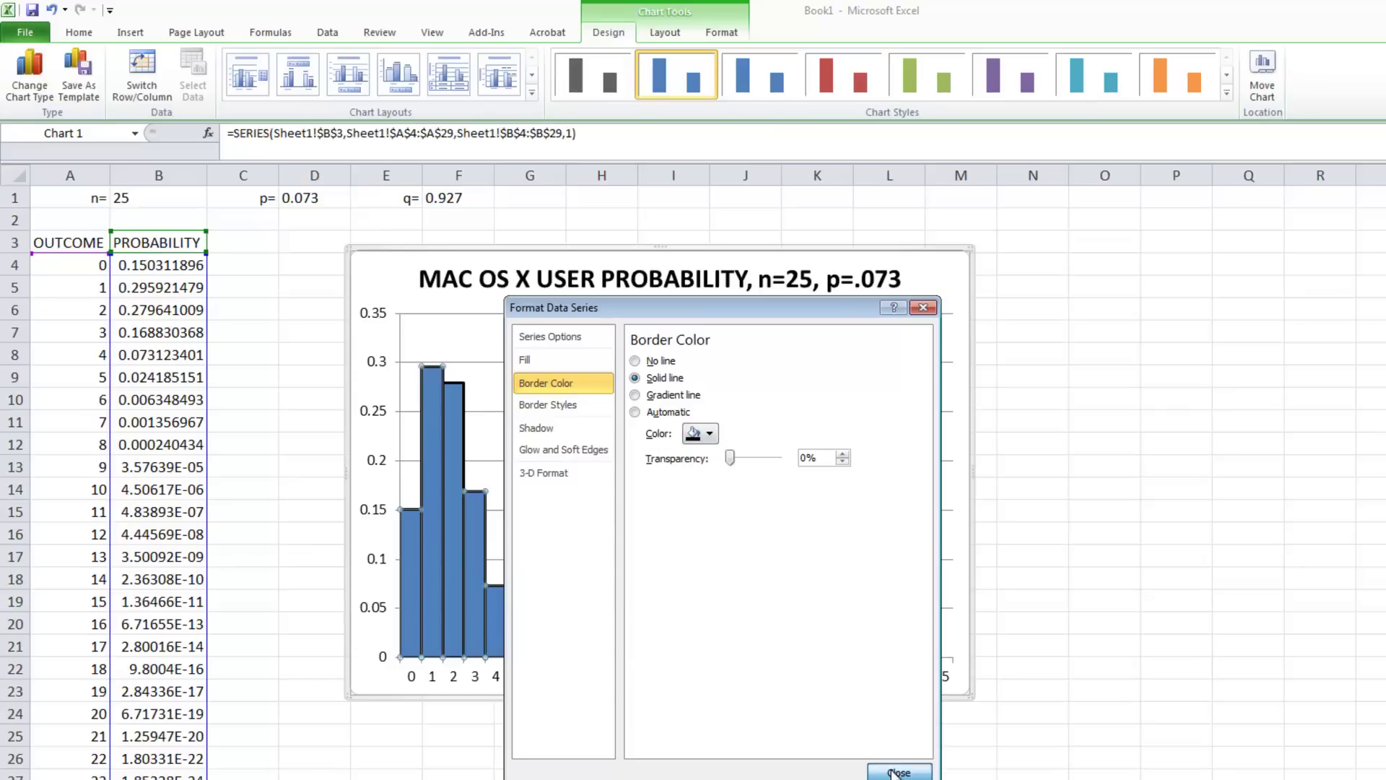
{"action": "left_click", "coordinate": [950, 275]}
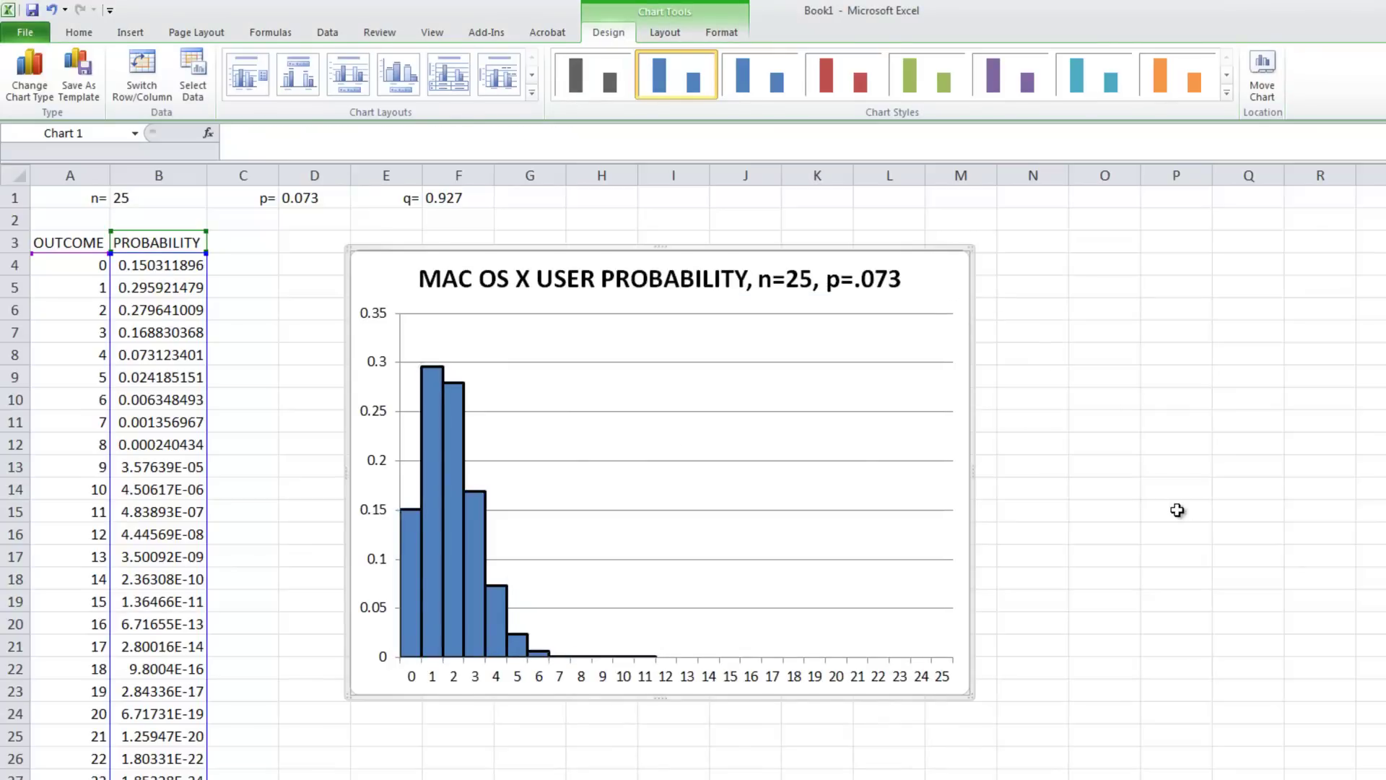